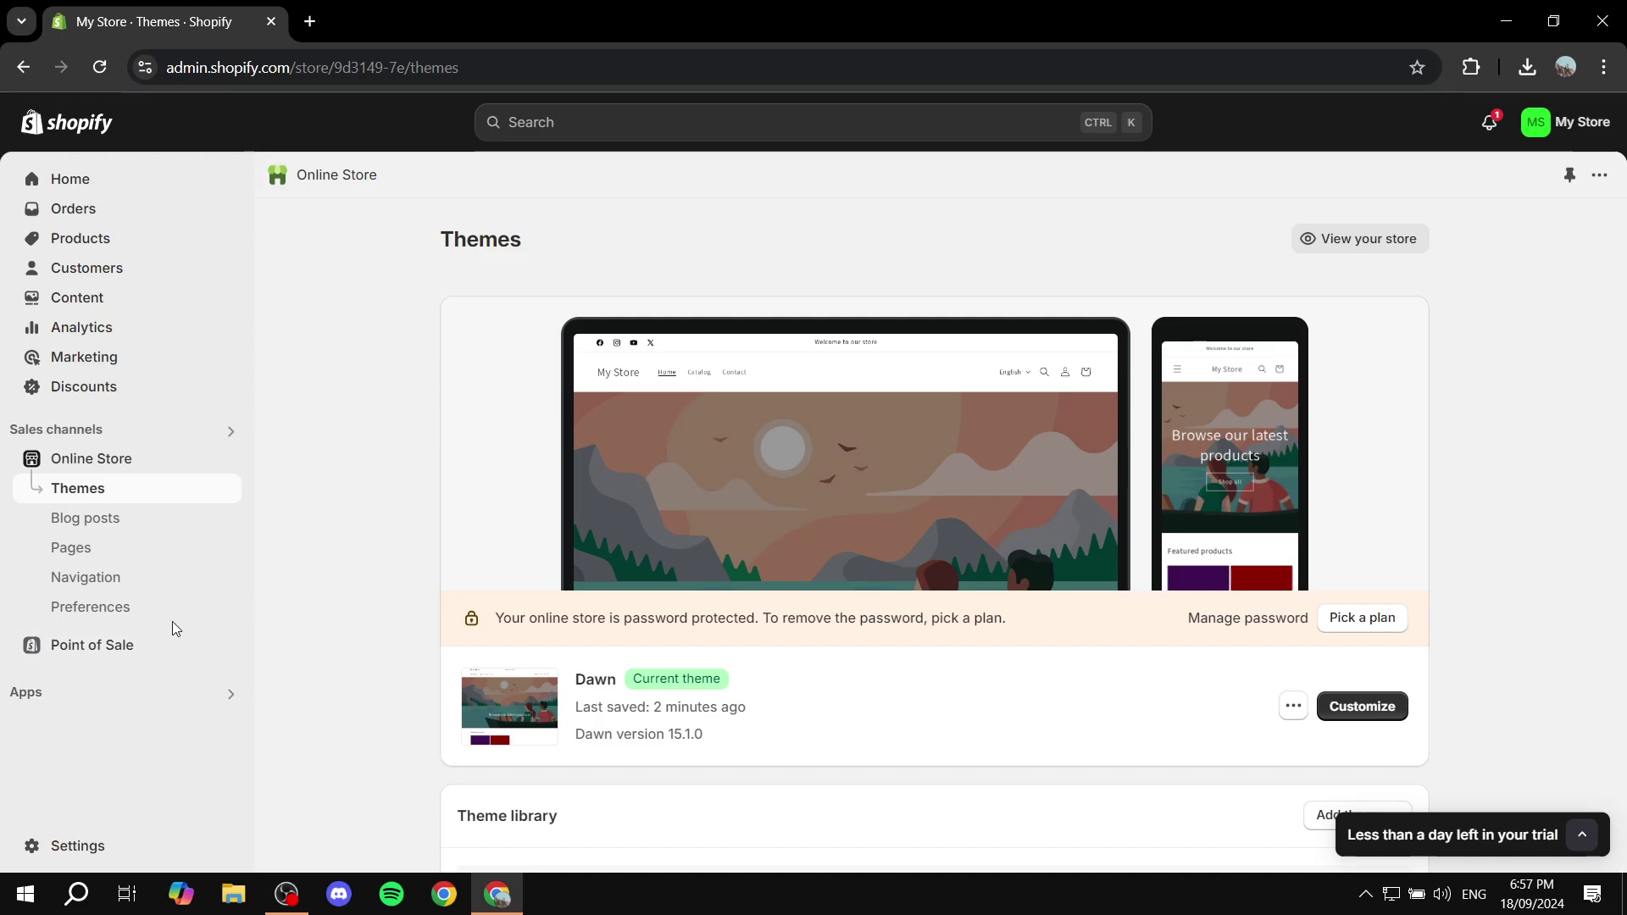
Go from the recommended apps collection to the Shopify App Store and search for Selleasy.
left_click(124, 690)
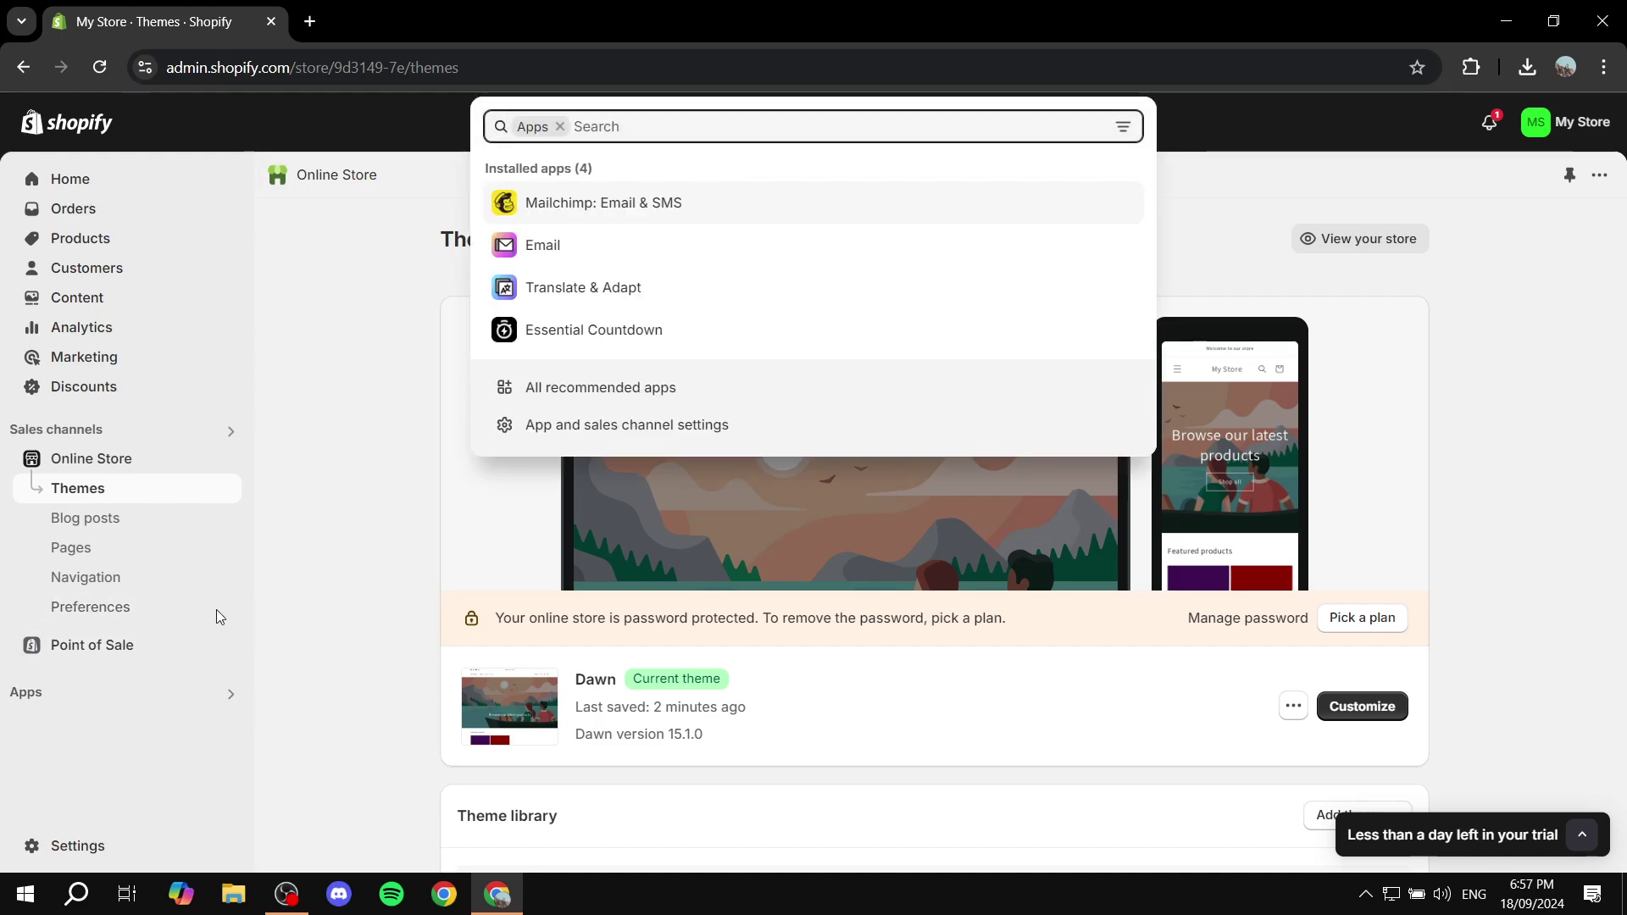
left_click(657, 386)
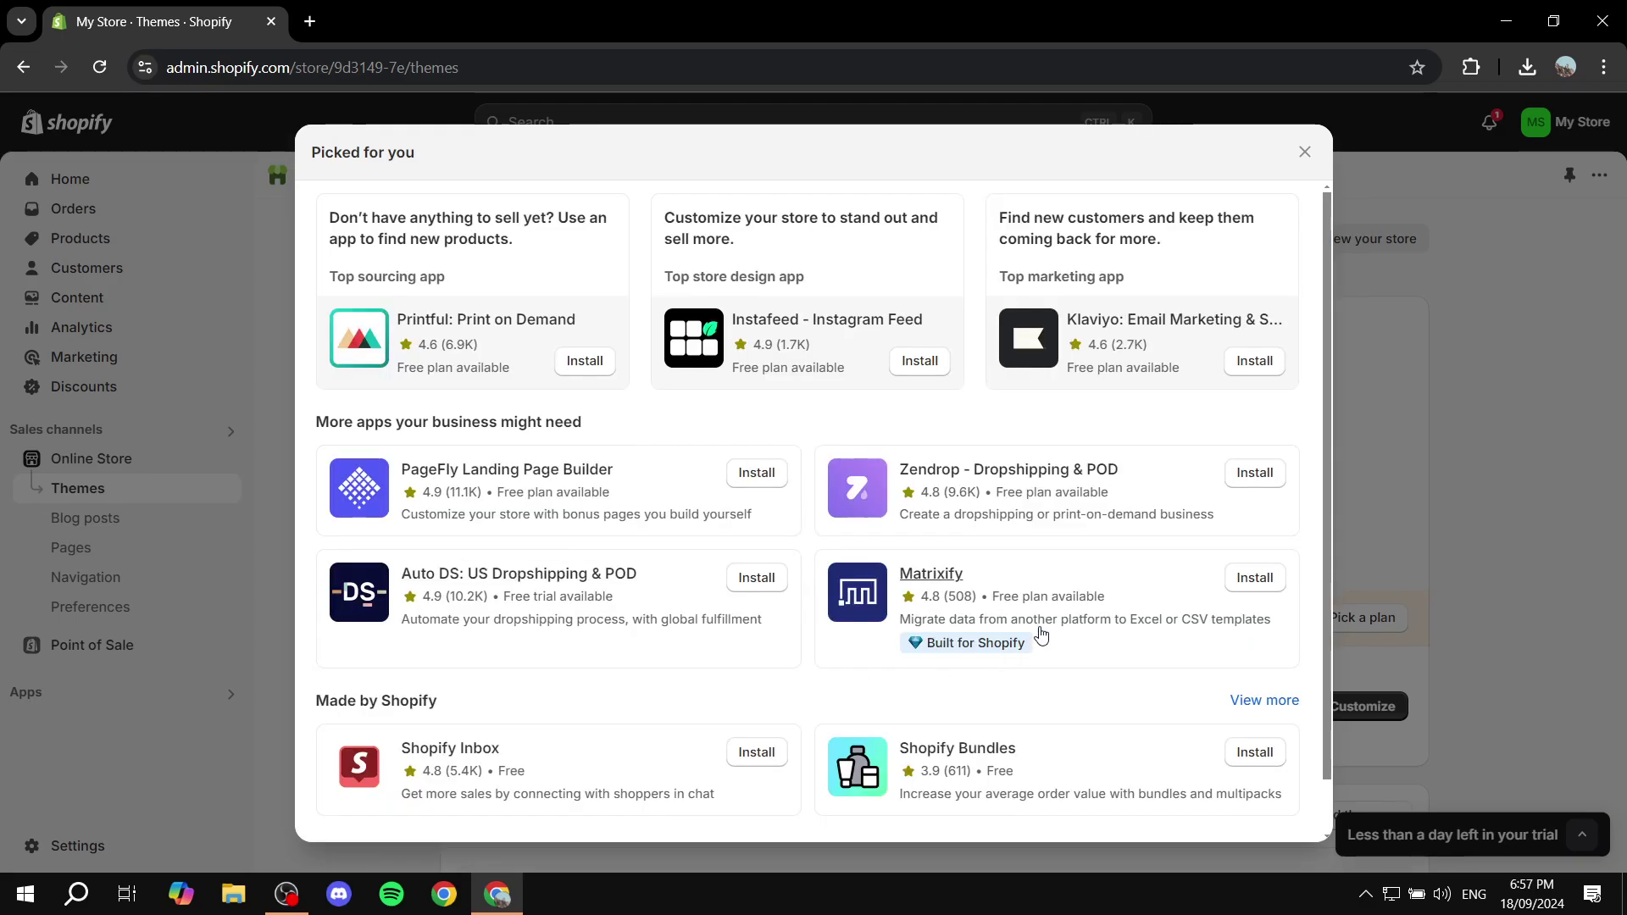
scroll(1036, 629, "down", 1)
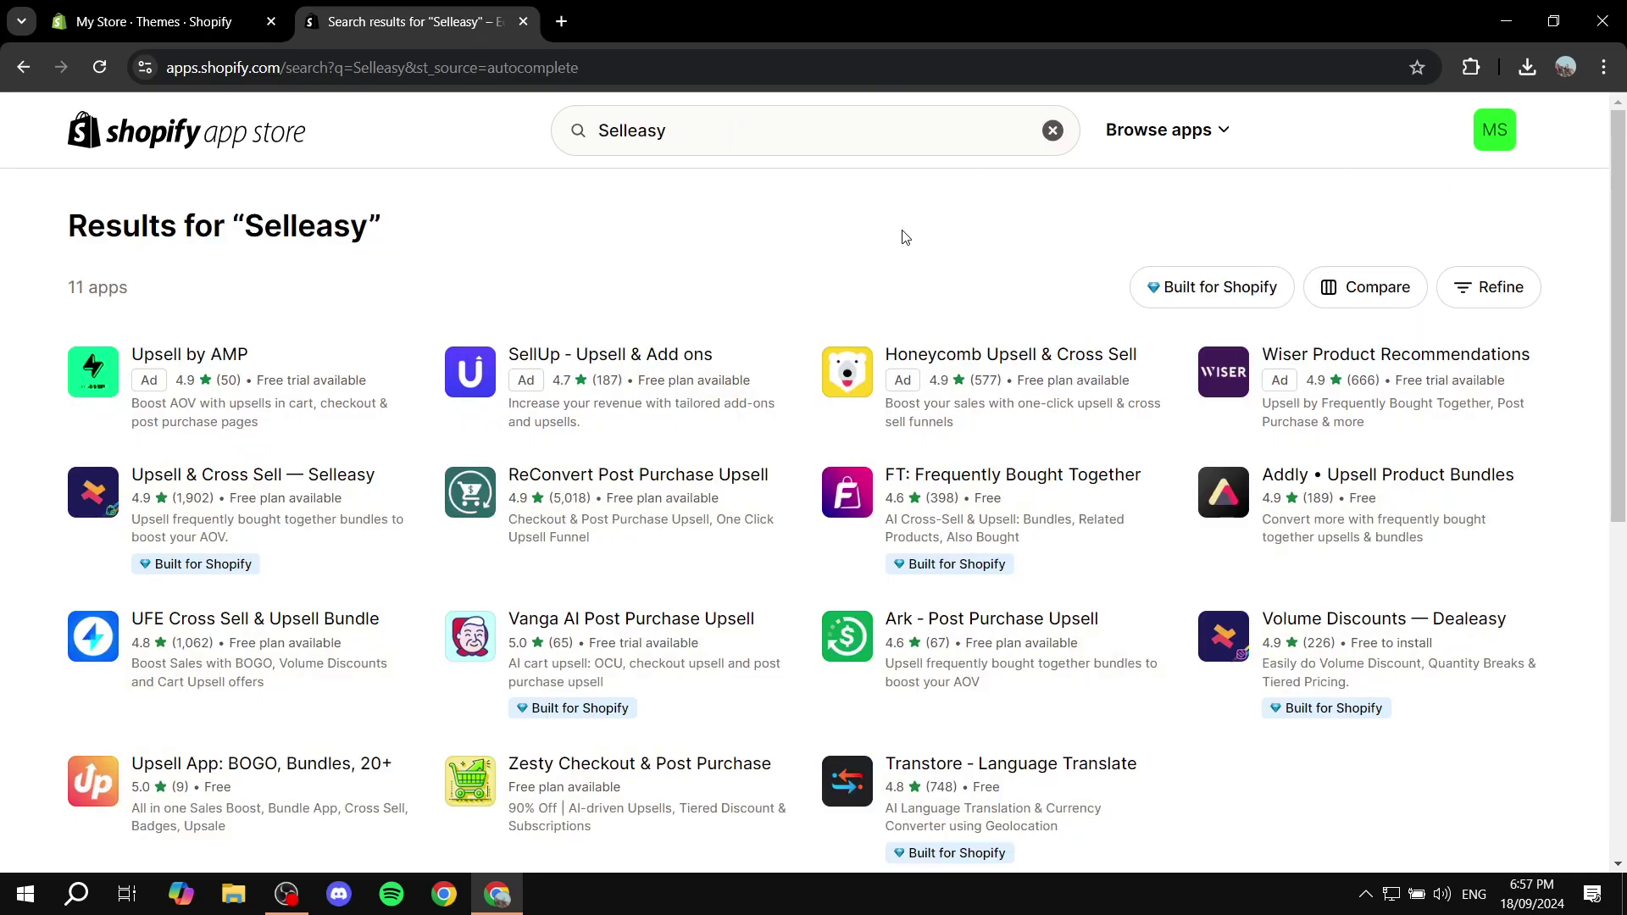
left_click_drag(717, 140, 578, 134)
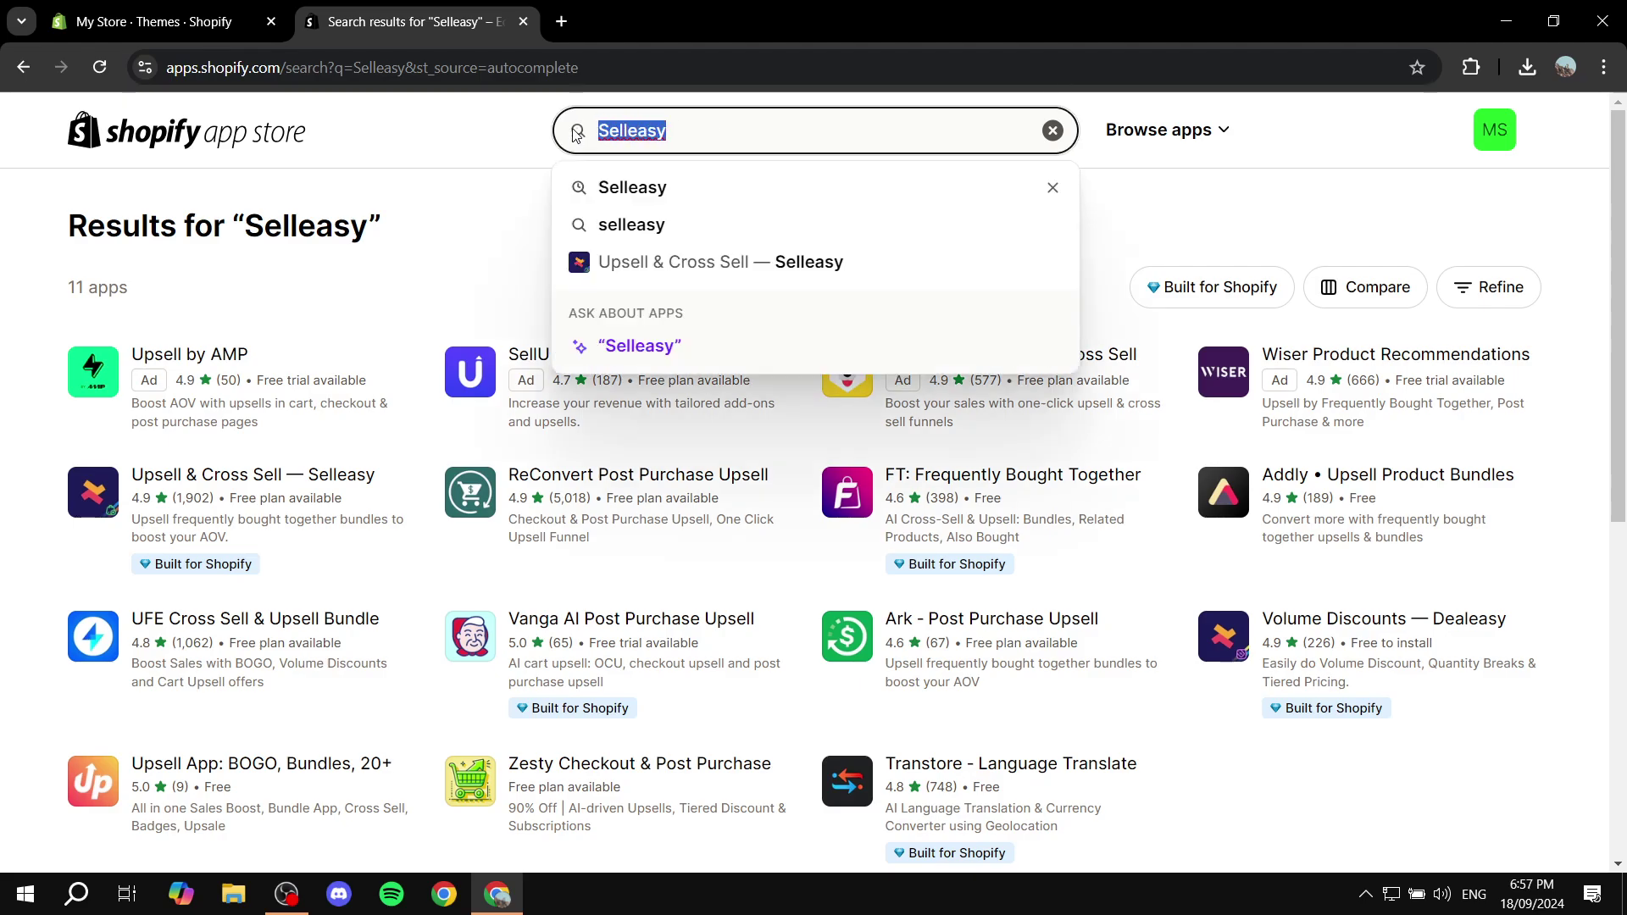
left_click(527, 262)
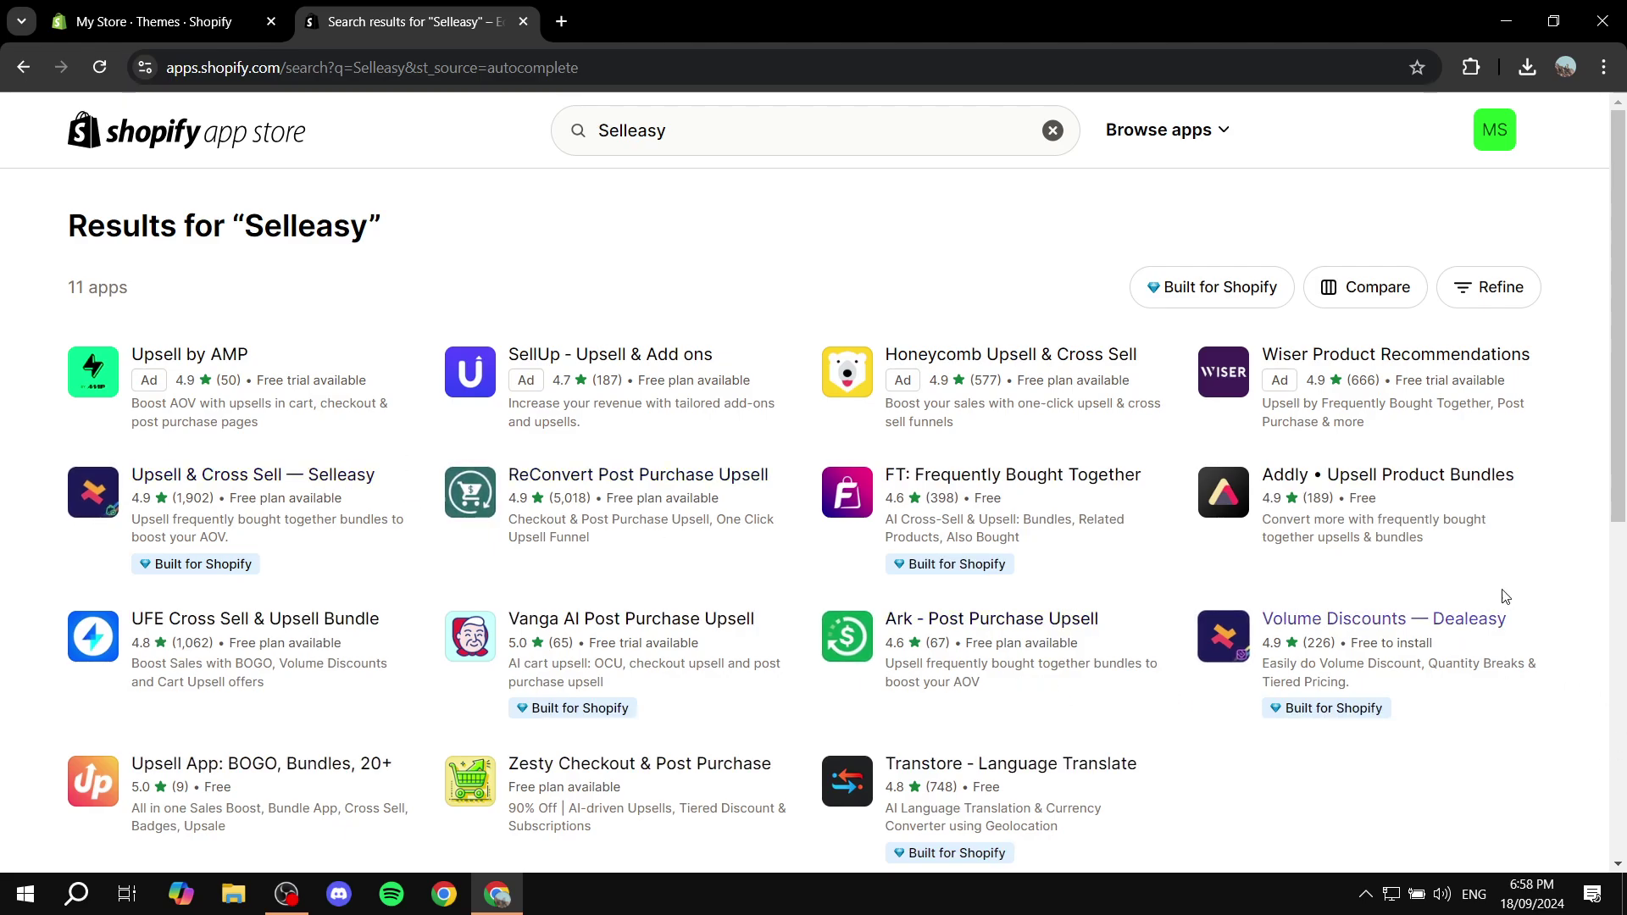
Open the Volume Discounts — Dealeasy listing and review its free and paid pricing tiers.
left_click(1408, 623)
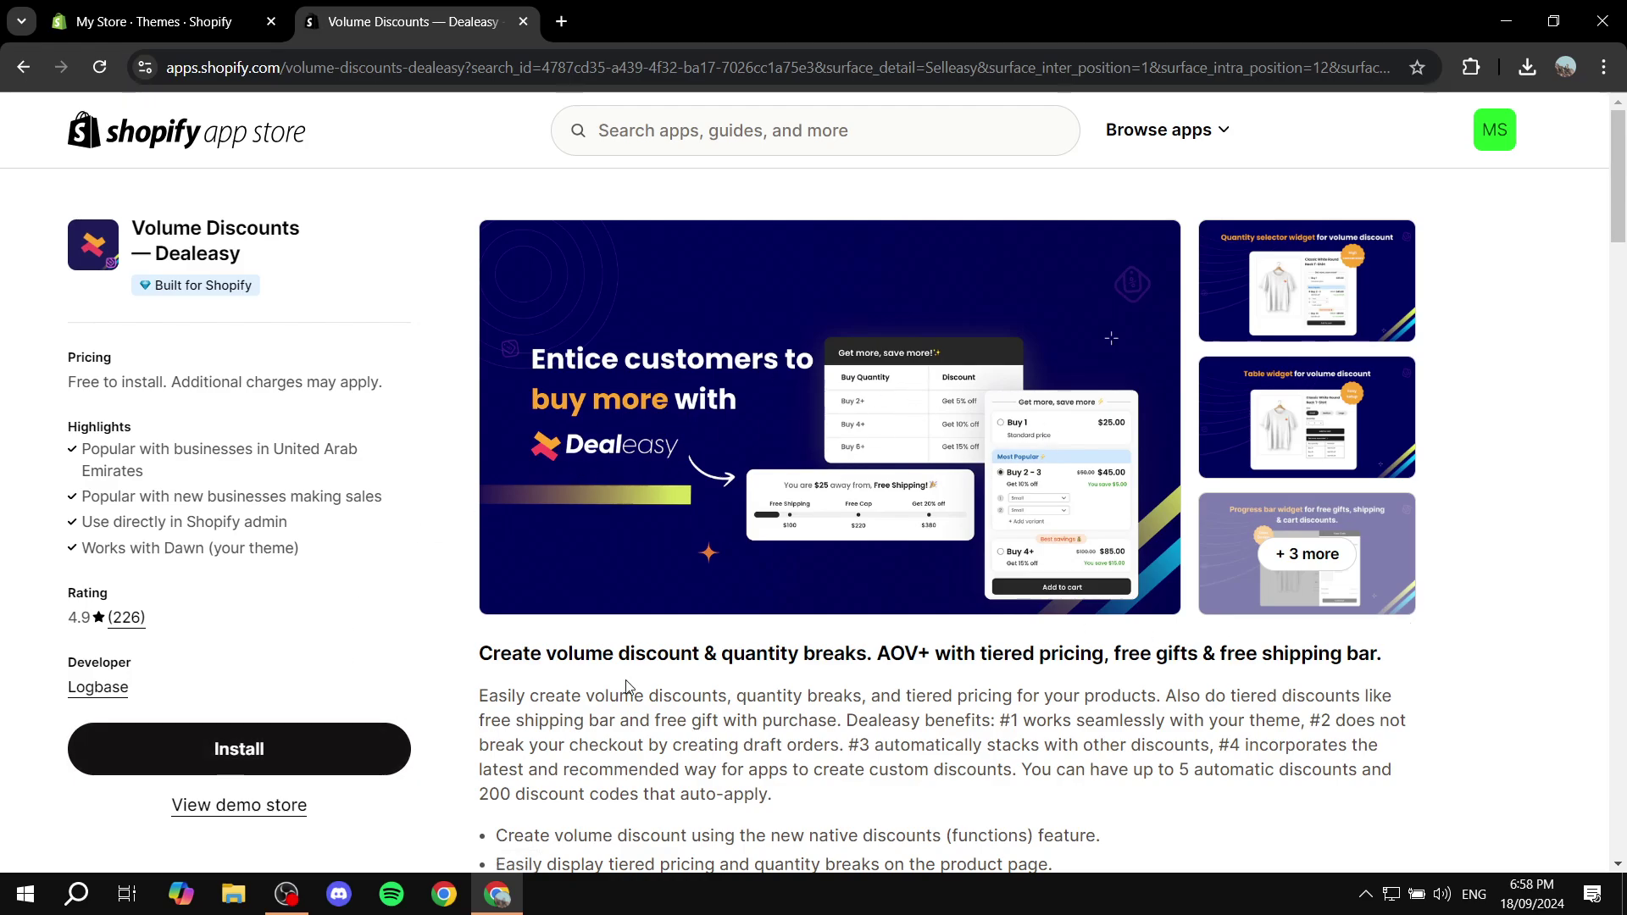
scroll(629, 679, "down", 5)
scroll(629, 679, "down", 2)
scroll(348, 608, "down", 1)
scroll(347, 610, "up", 1)
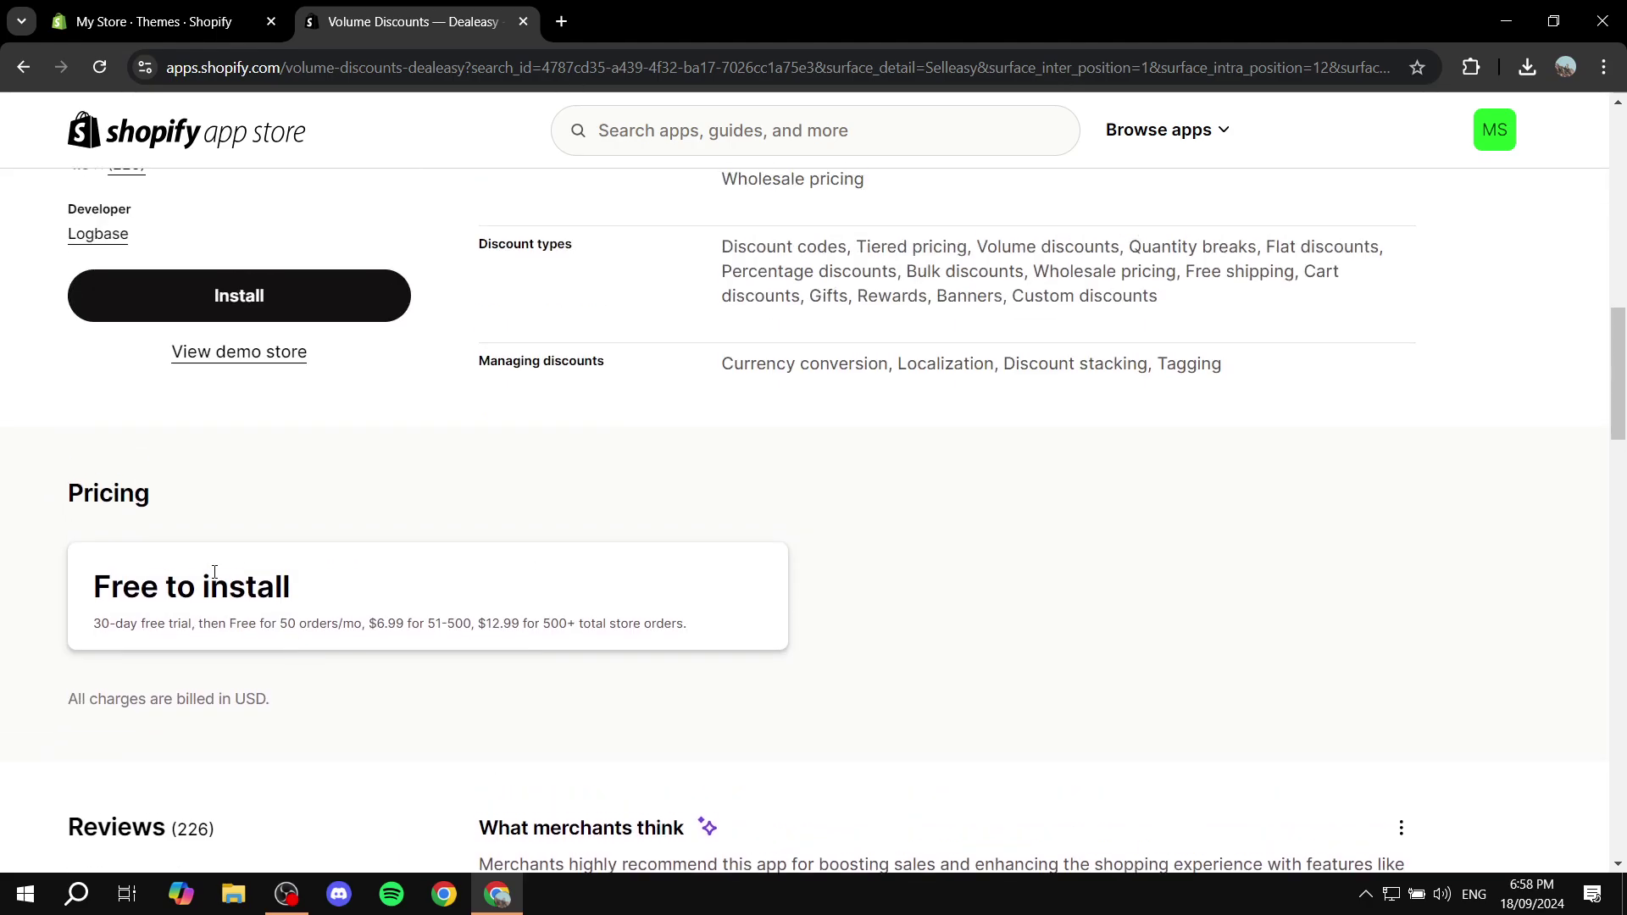
scroll(519, 600, "up", 3)
scroll(323, 615, "down", 3)
left_click_drag(219, 619, 274, 639)
left_click(272, 633)
left_click_drag(394, 623, 775, 640)
left_click(782, 642)
scroll(1003, 656, "up", 3)
scroll(988, 654, "up", 2)
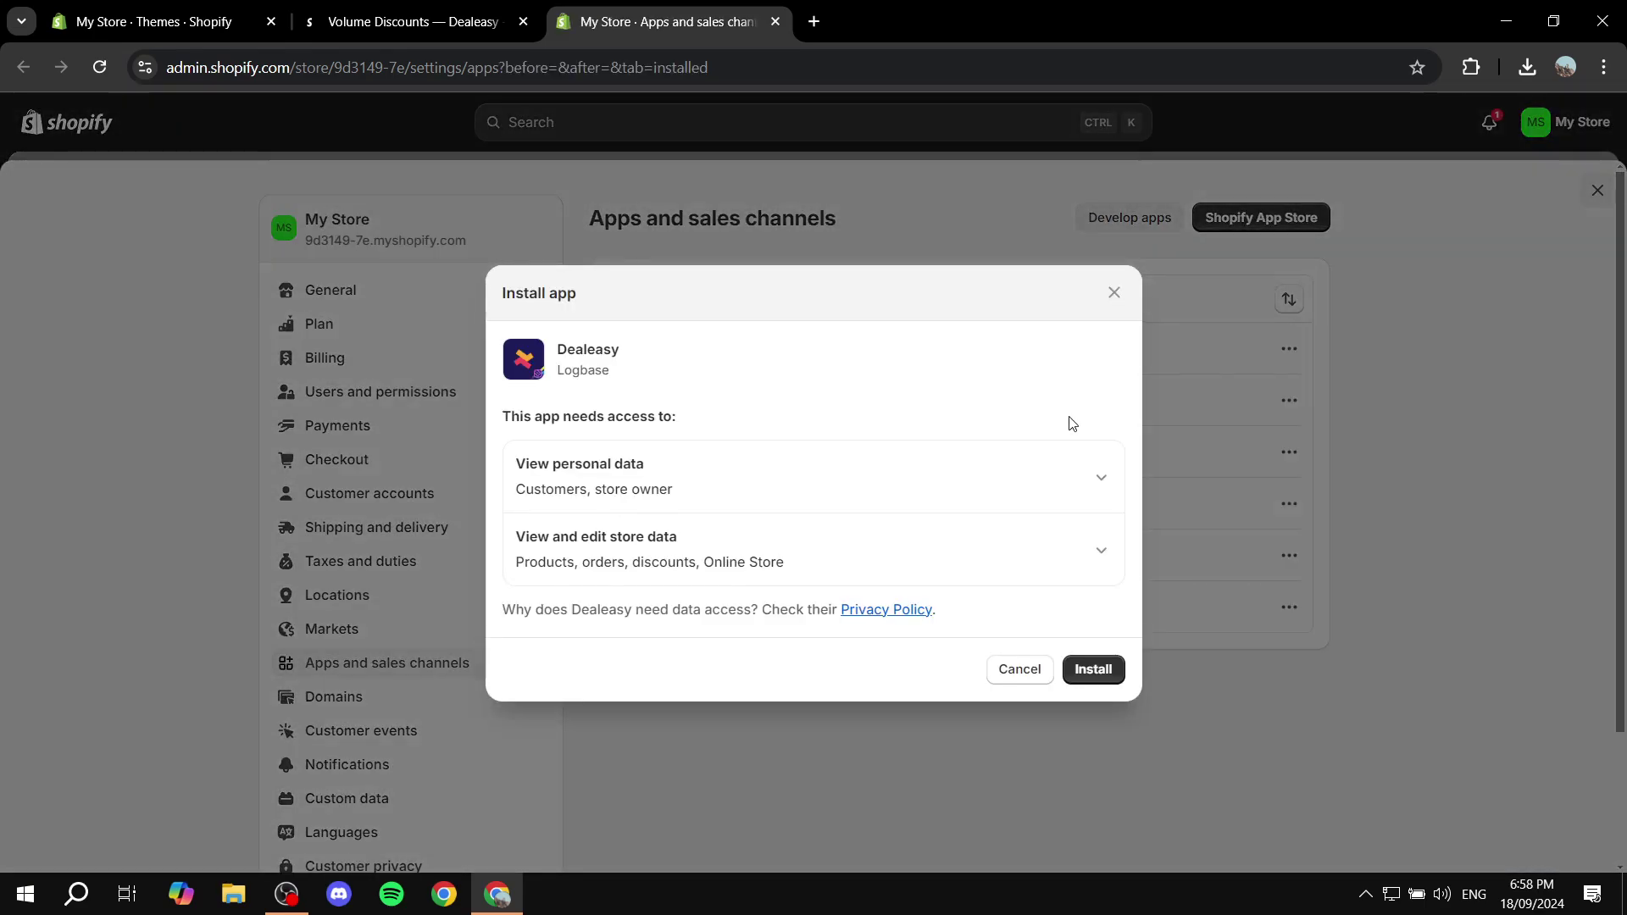
Install Dealeasy with its requested data access and begin its setup, retrying after an error.
left_click(1093, 678)
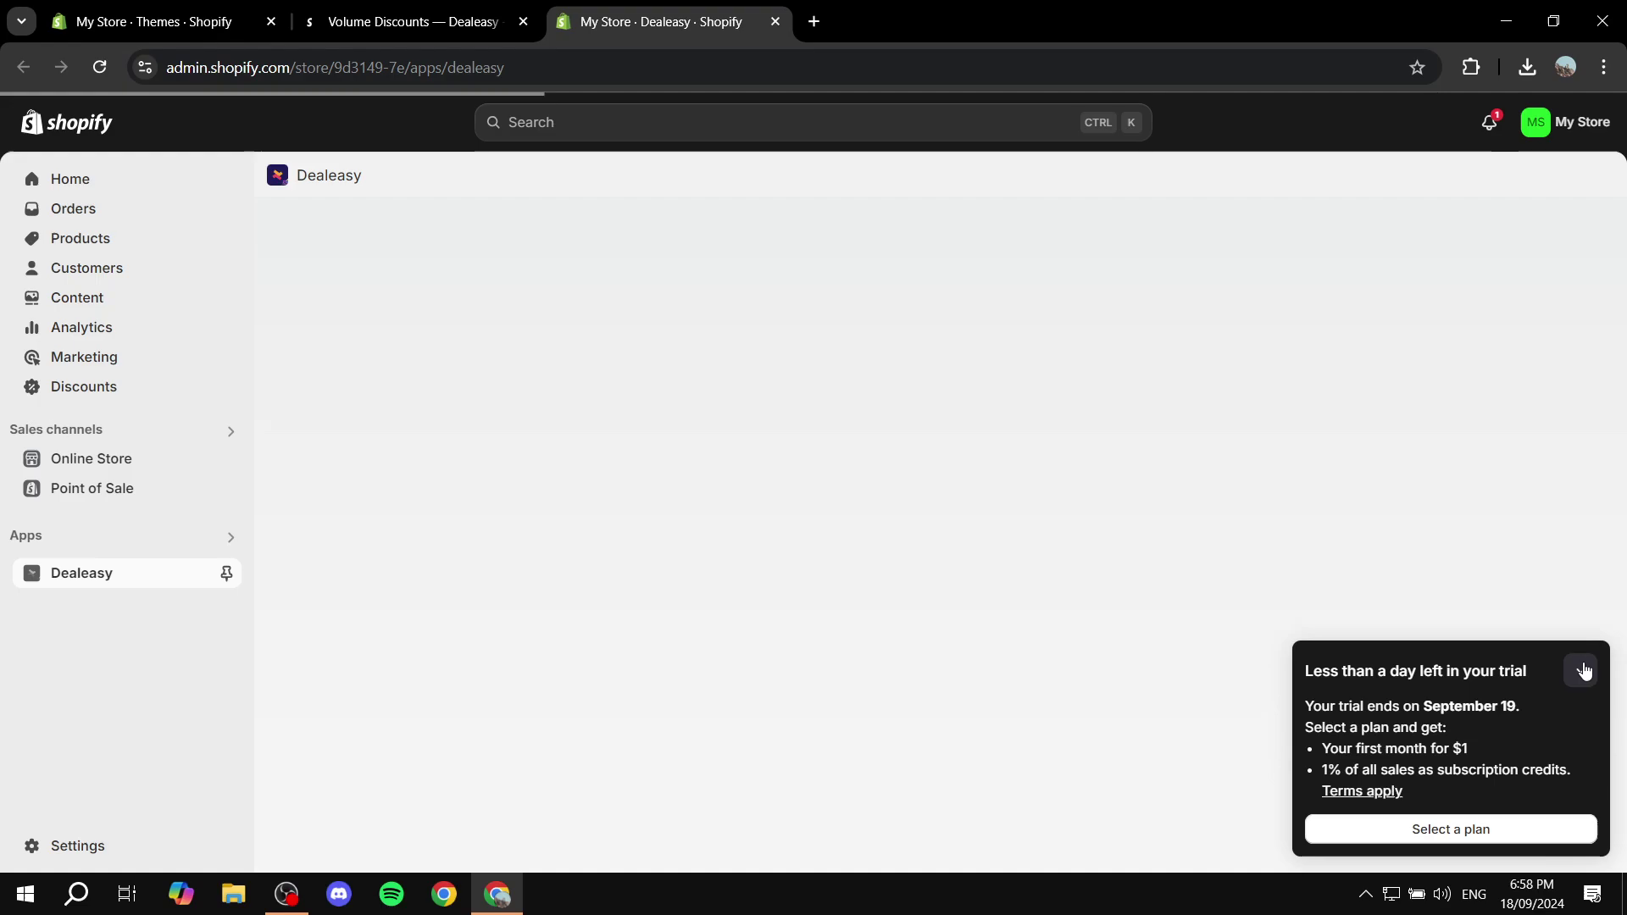
left_click(1580, 672)
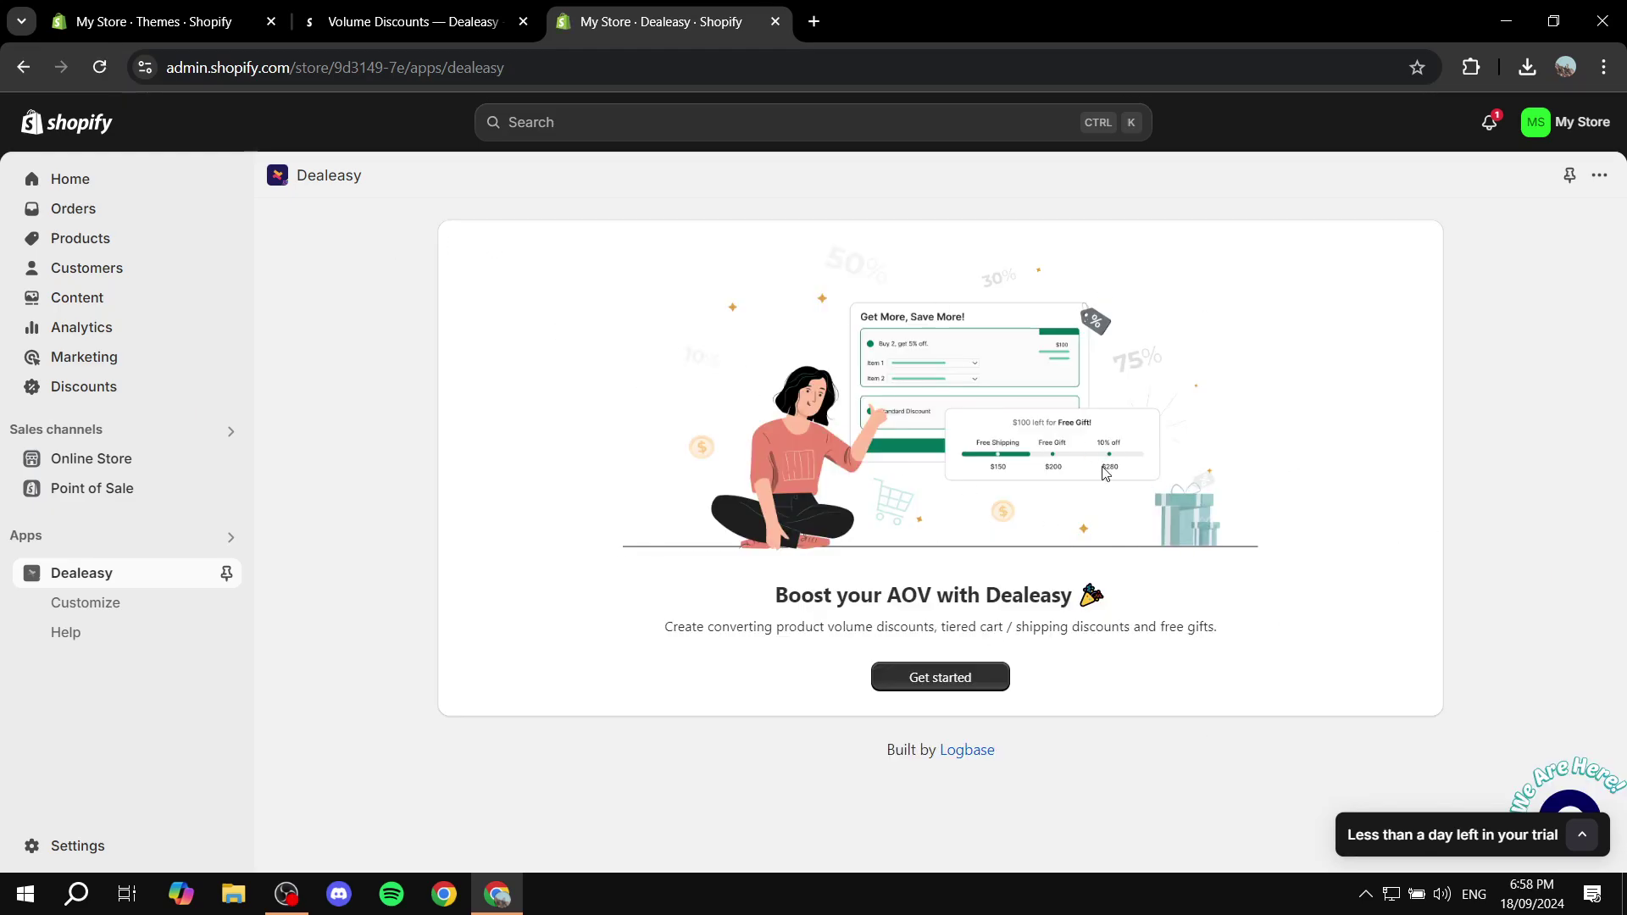
left_click(937, 681)
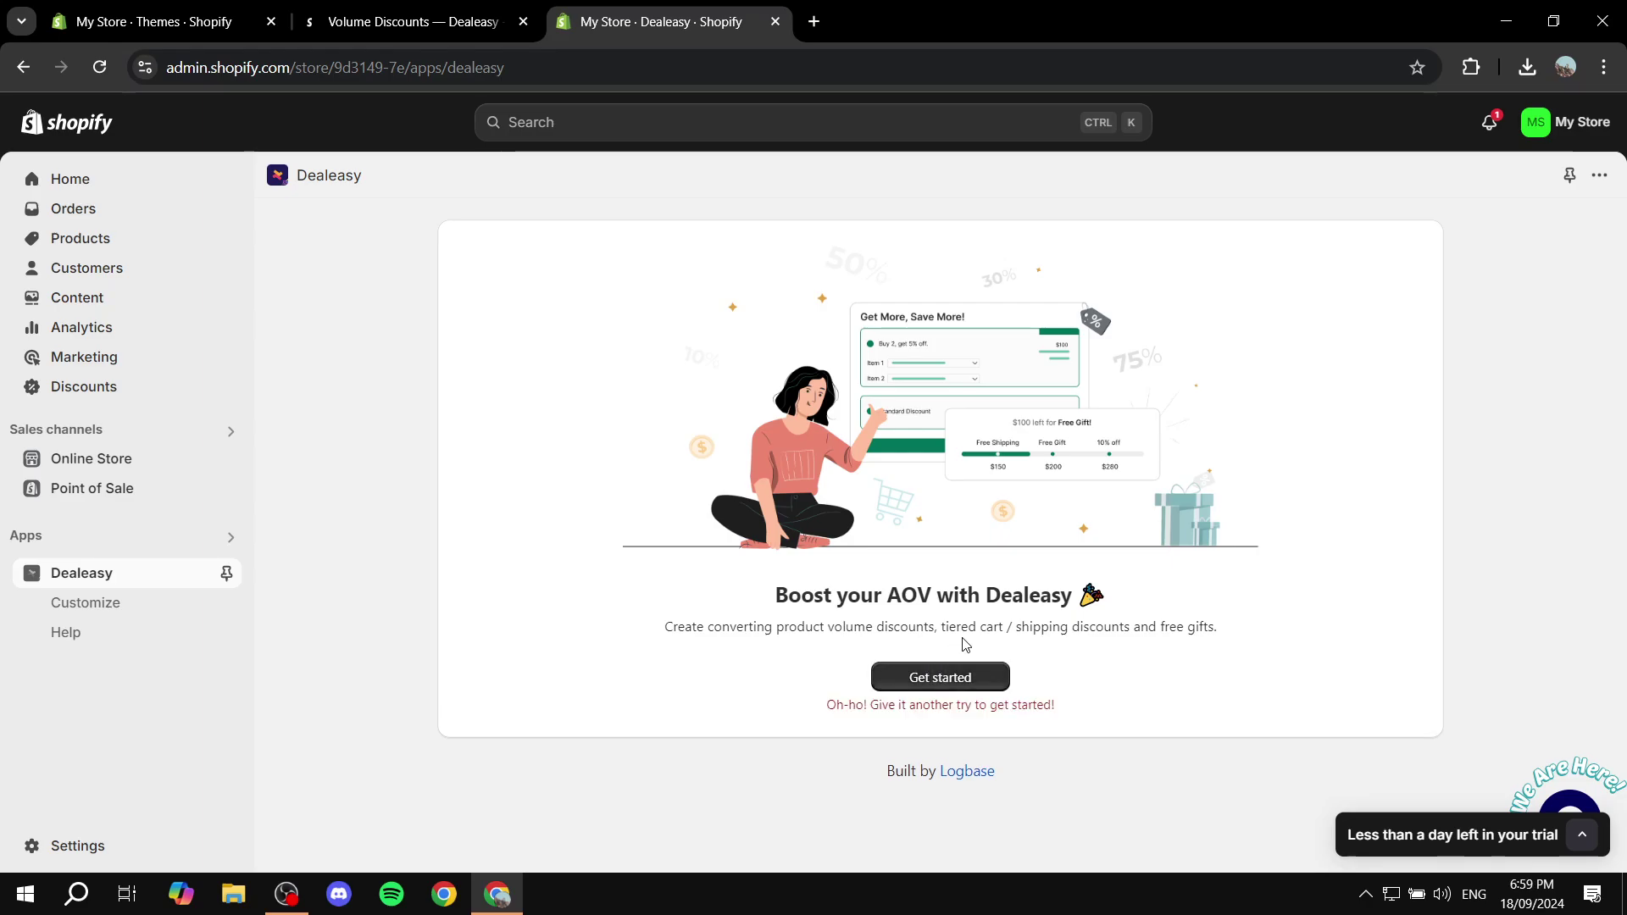
left_click(971, 675)
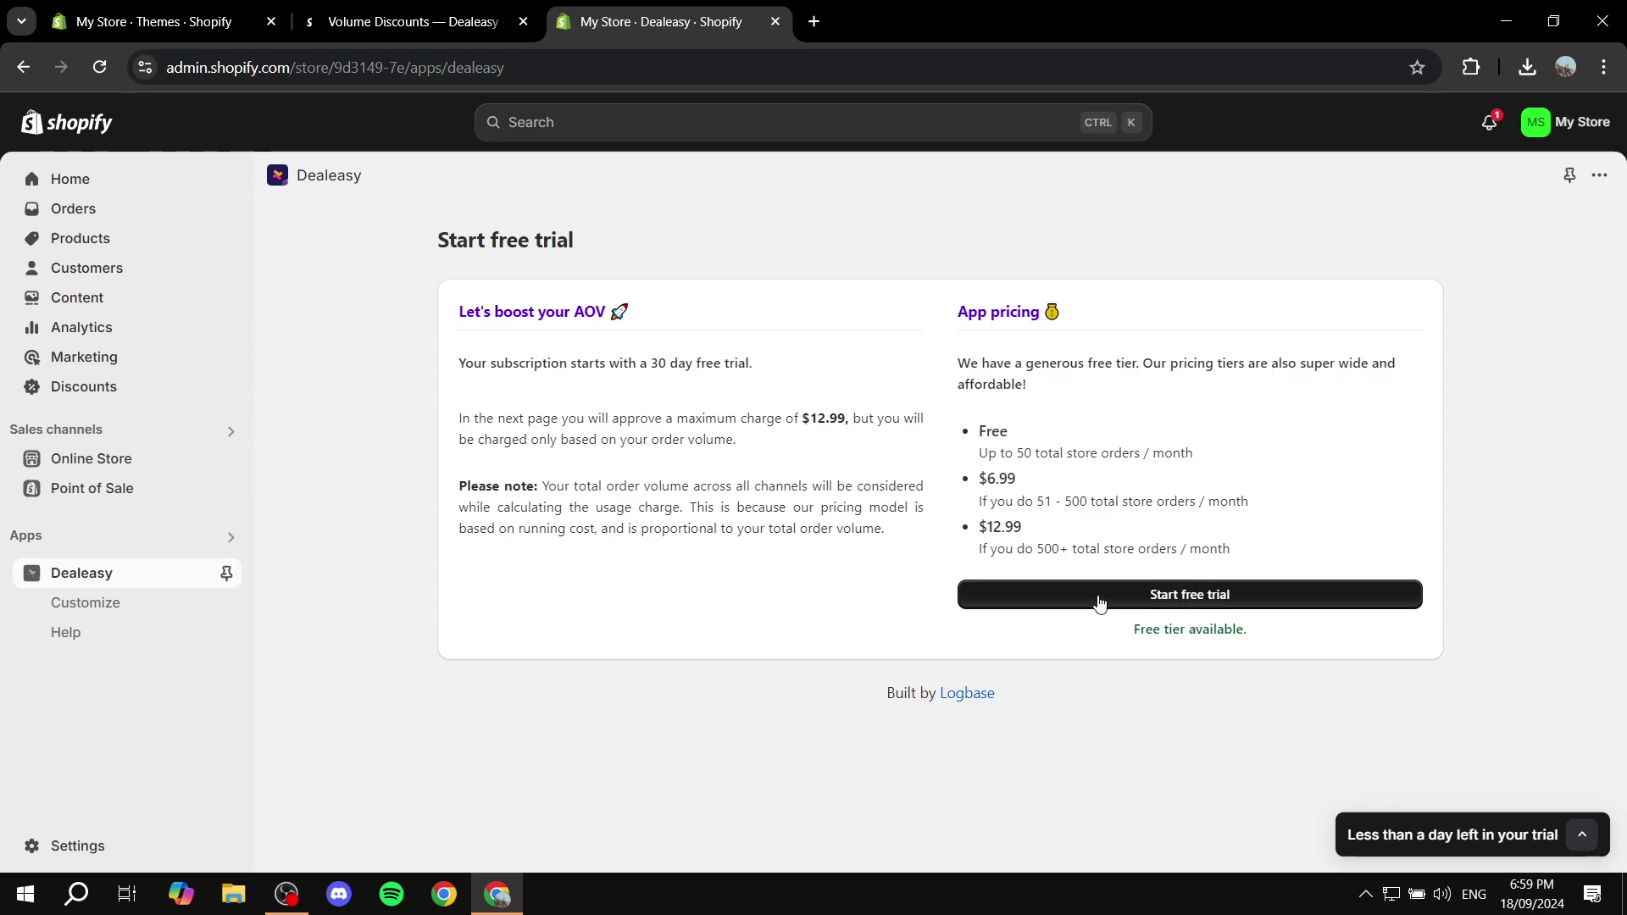
Start the Dealeasy 30-day free trial and approve the subscription charge.
left_click(1260, 598)
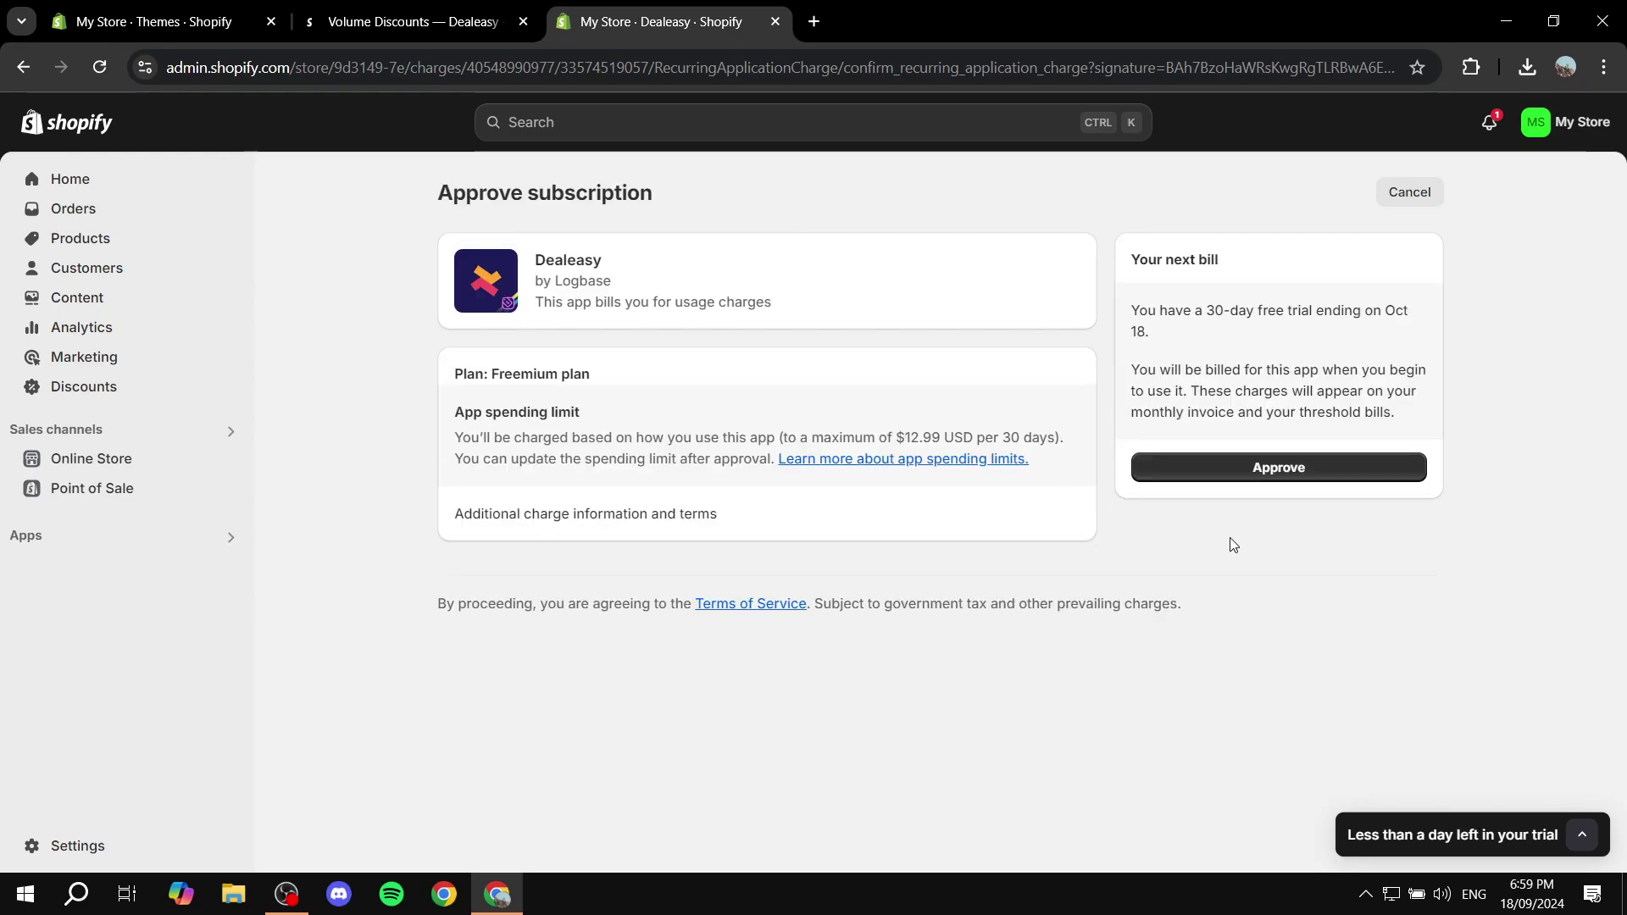
left_click(1239, 468)
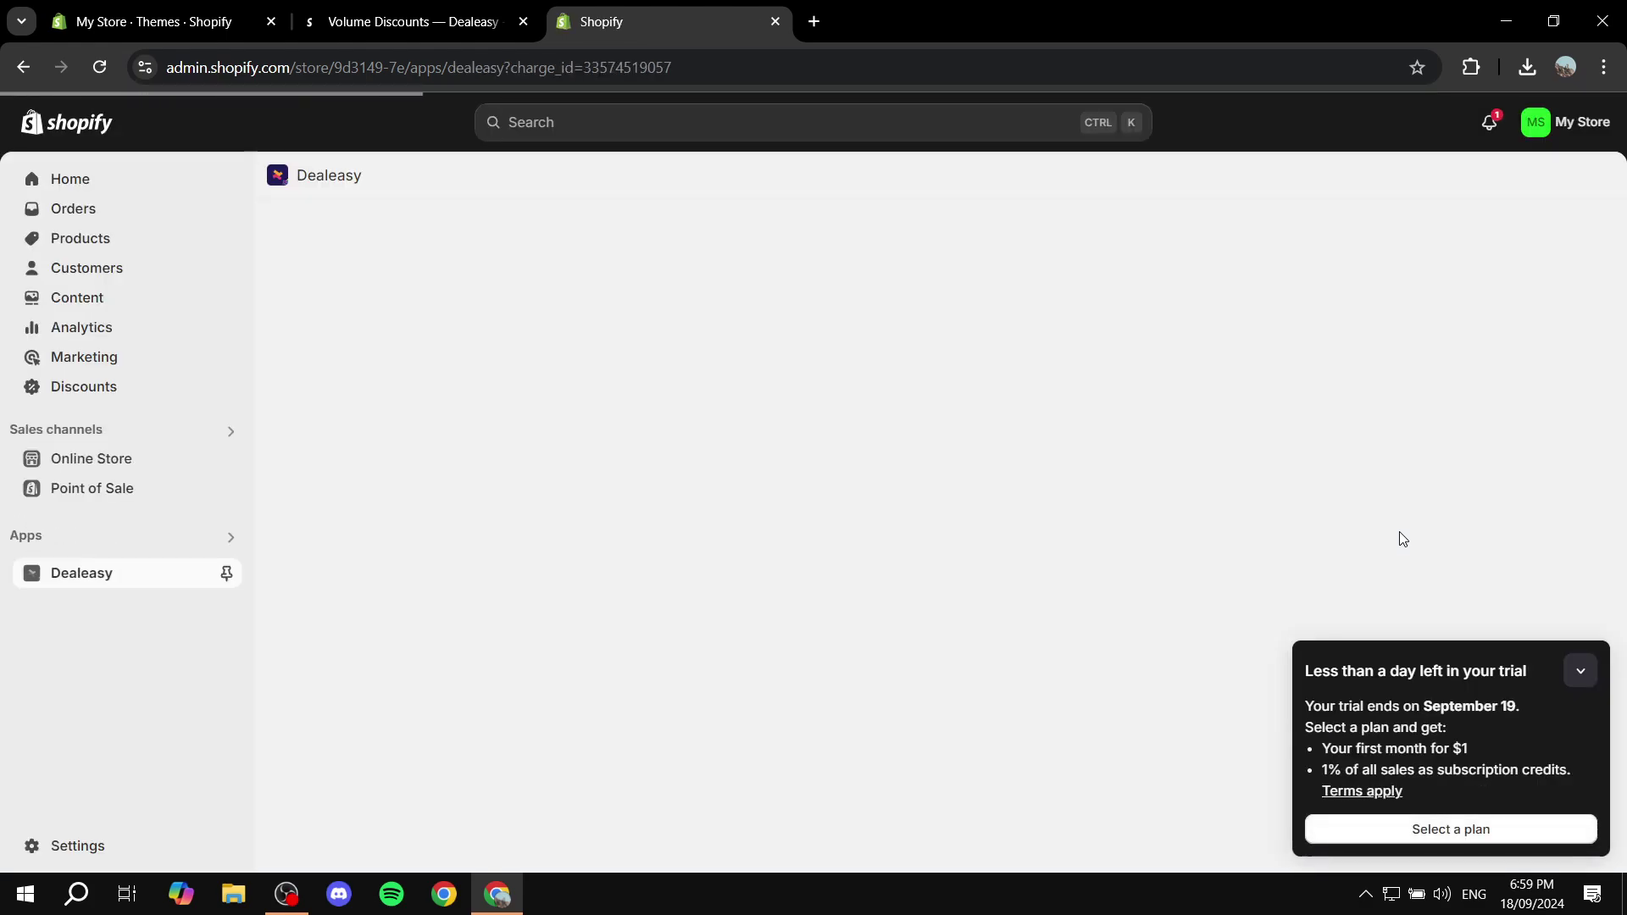
left_click(1580, 674)
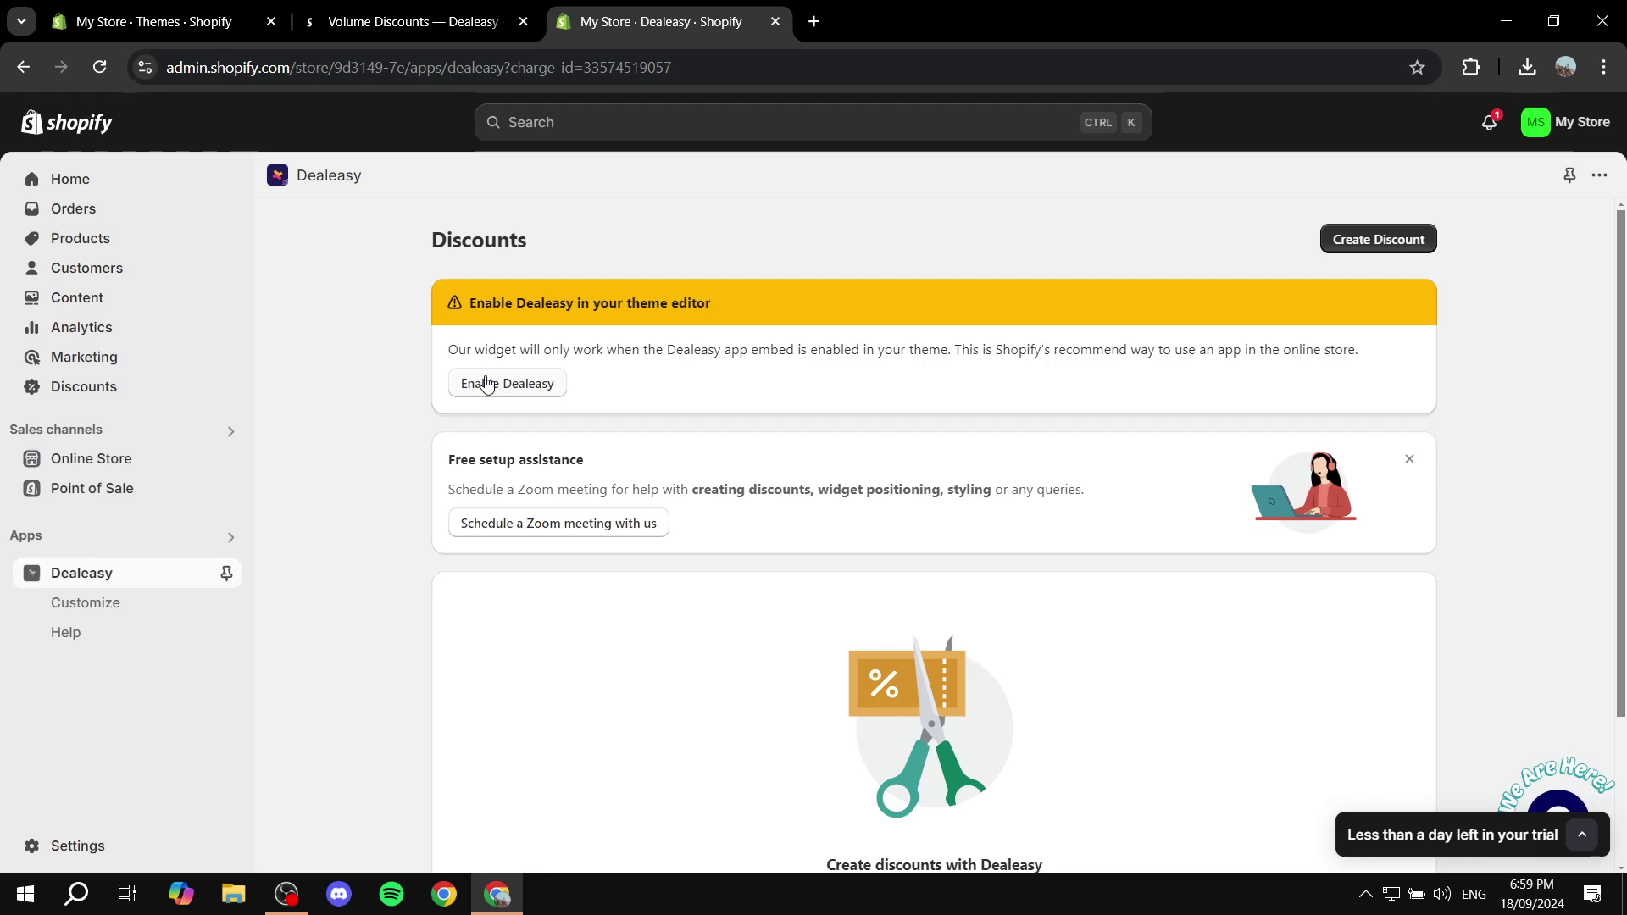
Save the Dawn theme with the Dealeasy app embed turned on, then close the instructions.
left_click(521, 386)
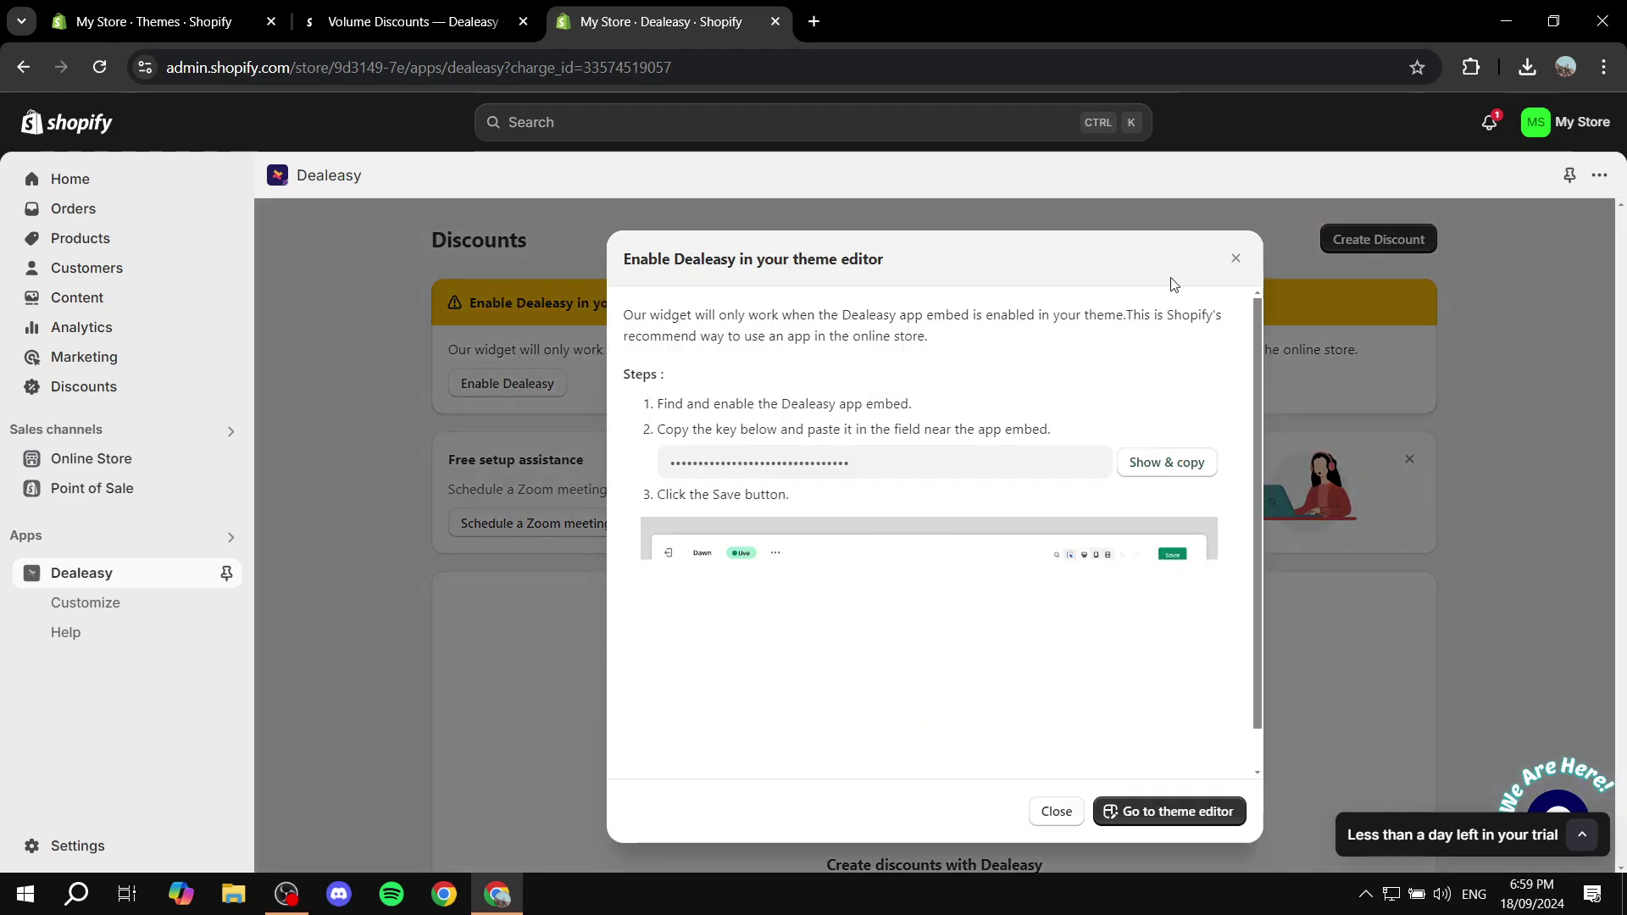
scroll(1059, 470, "down", 1)
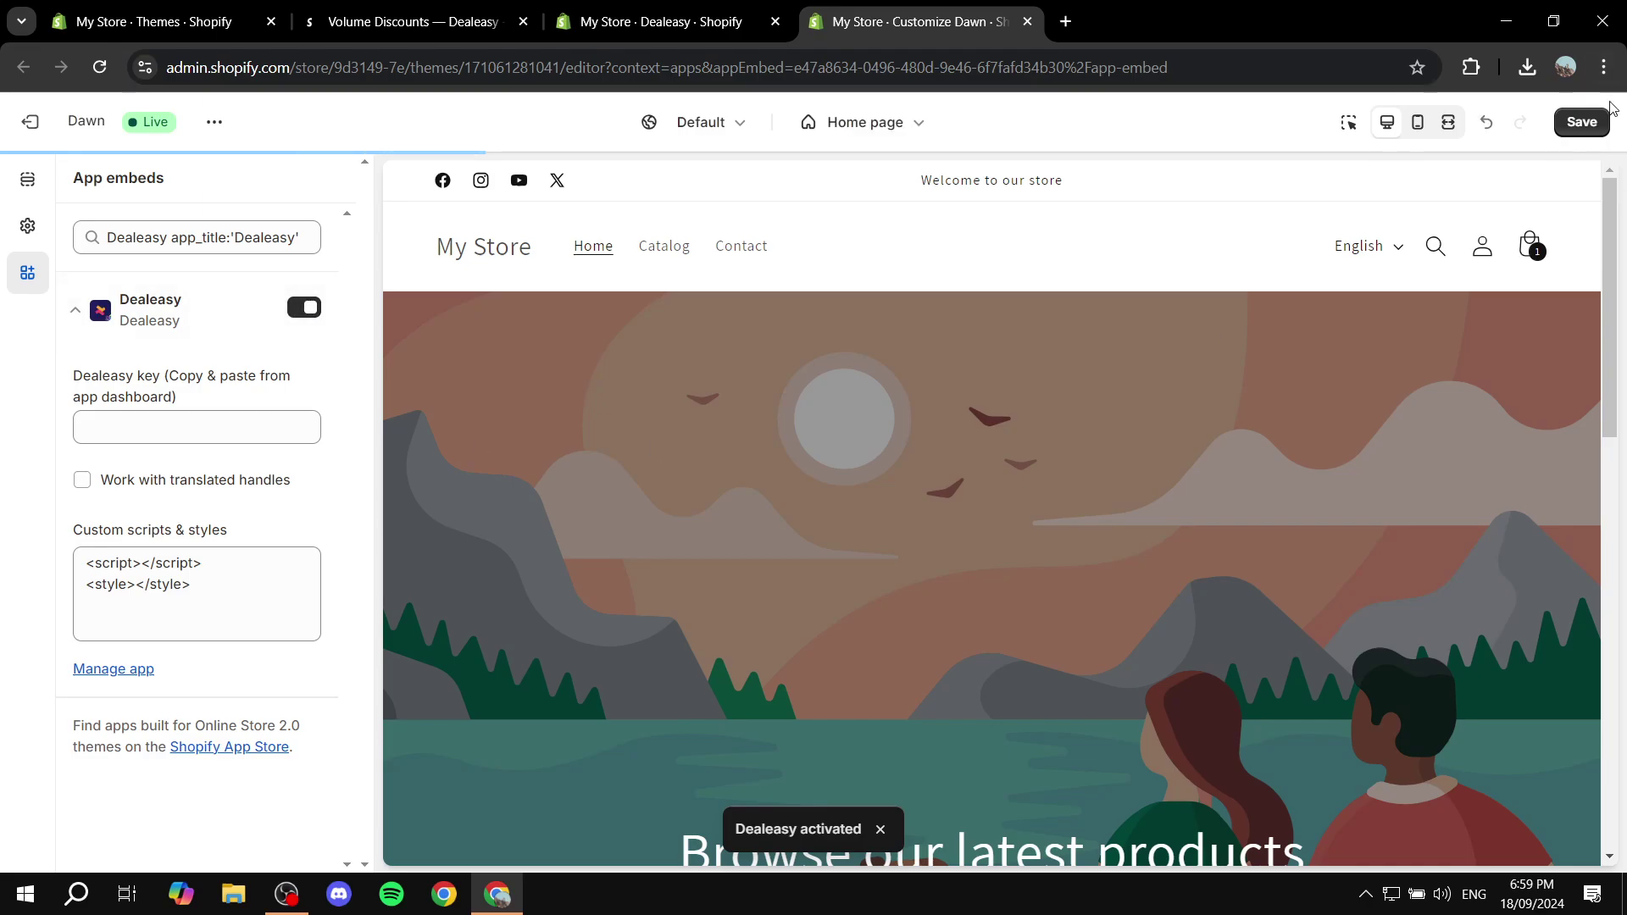
left_click(1582, 120)
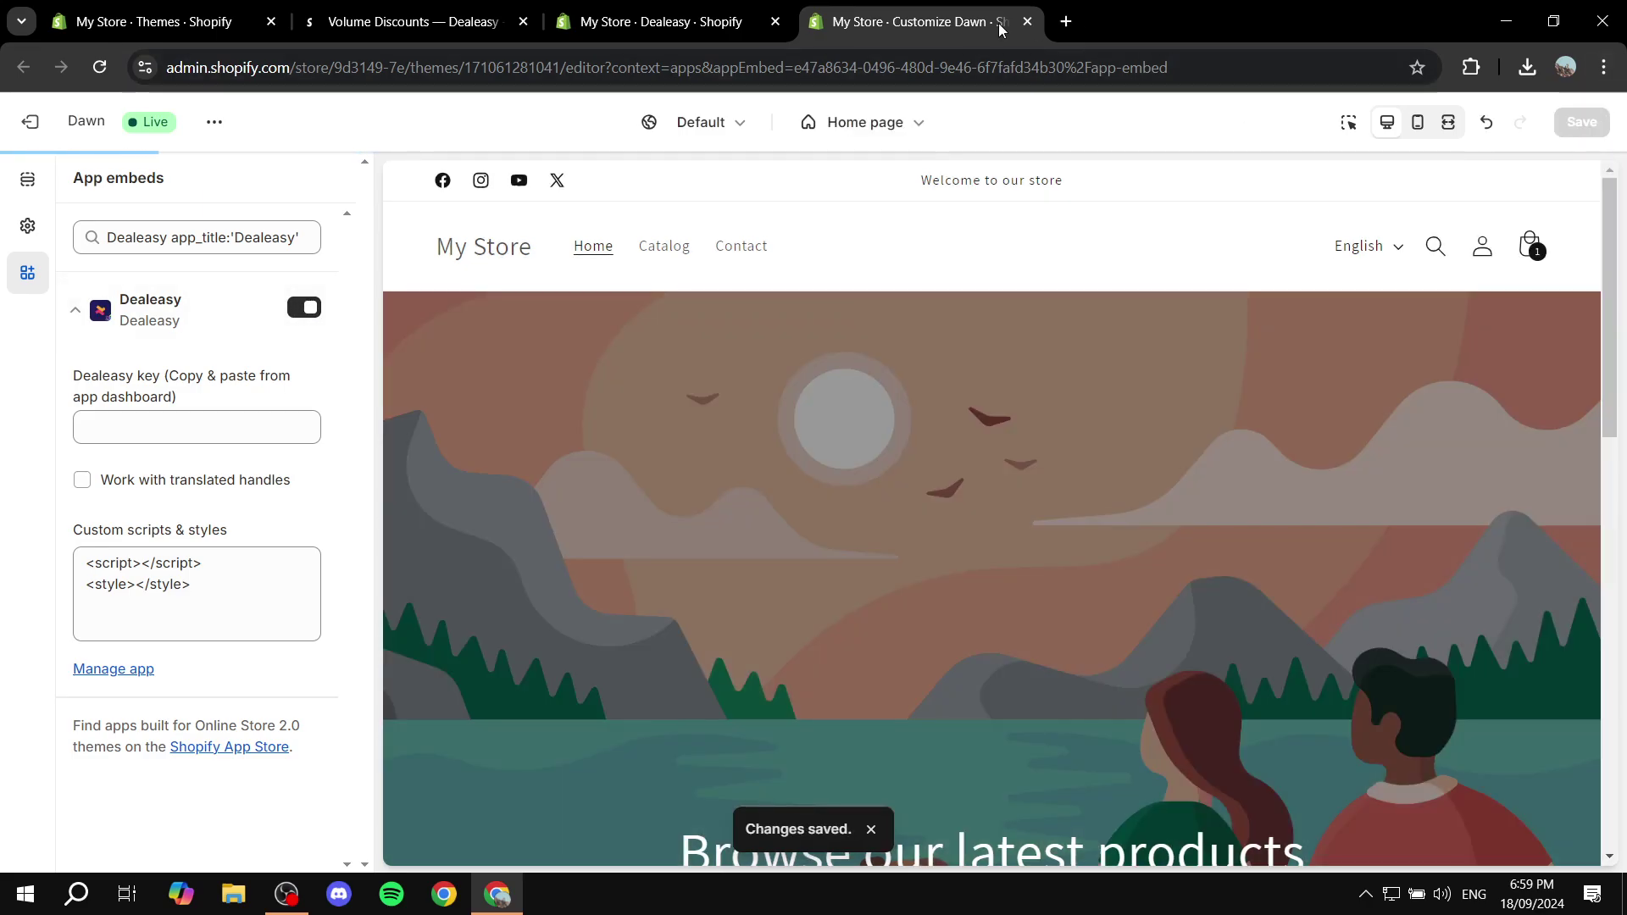
left_click(1025, 21)
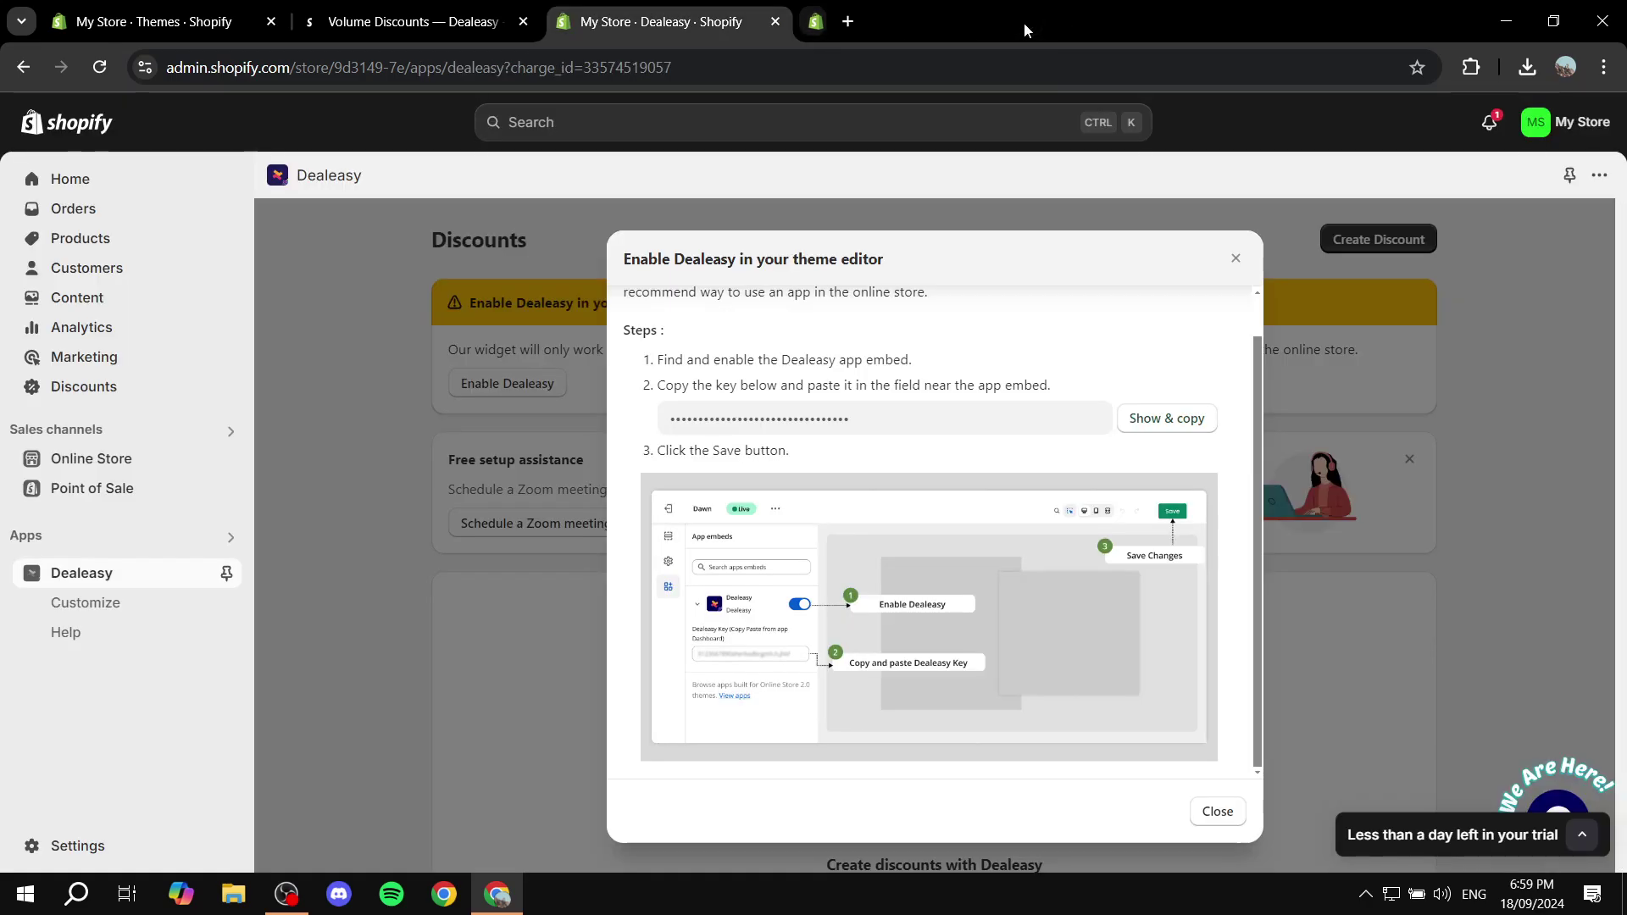
left_click(1235, 257)
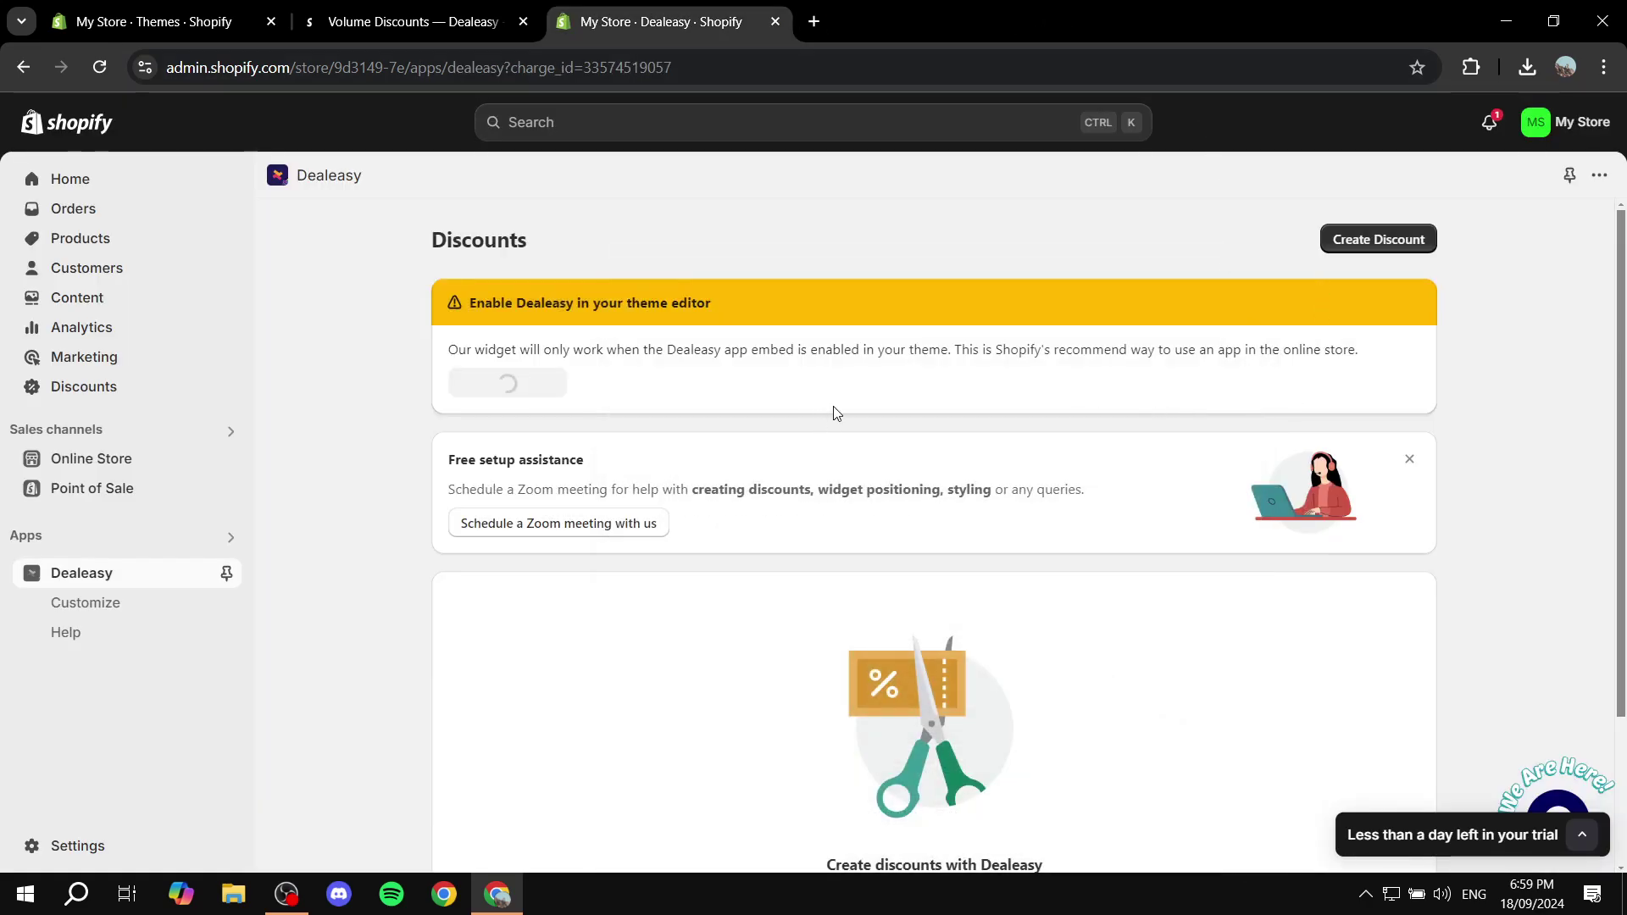
Start a new Dealeasy discount from the Free gift with purchase template.
left_click(1379, 248)
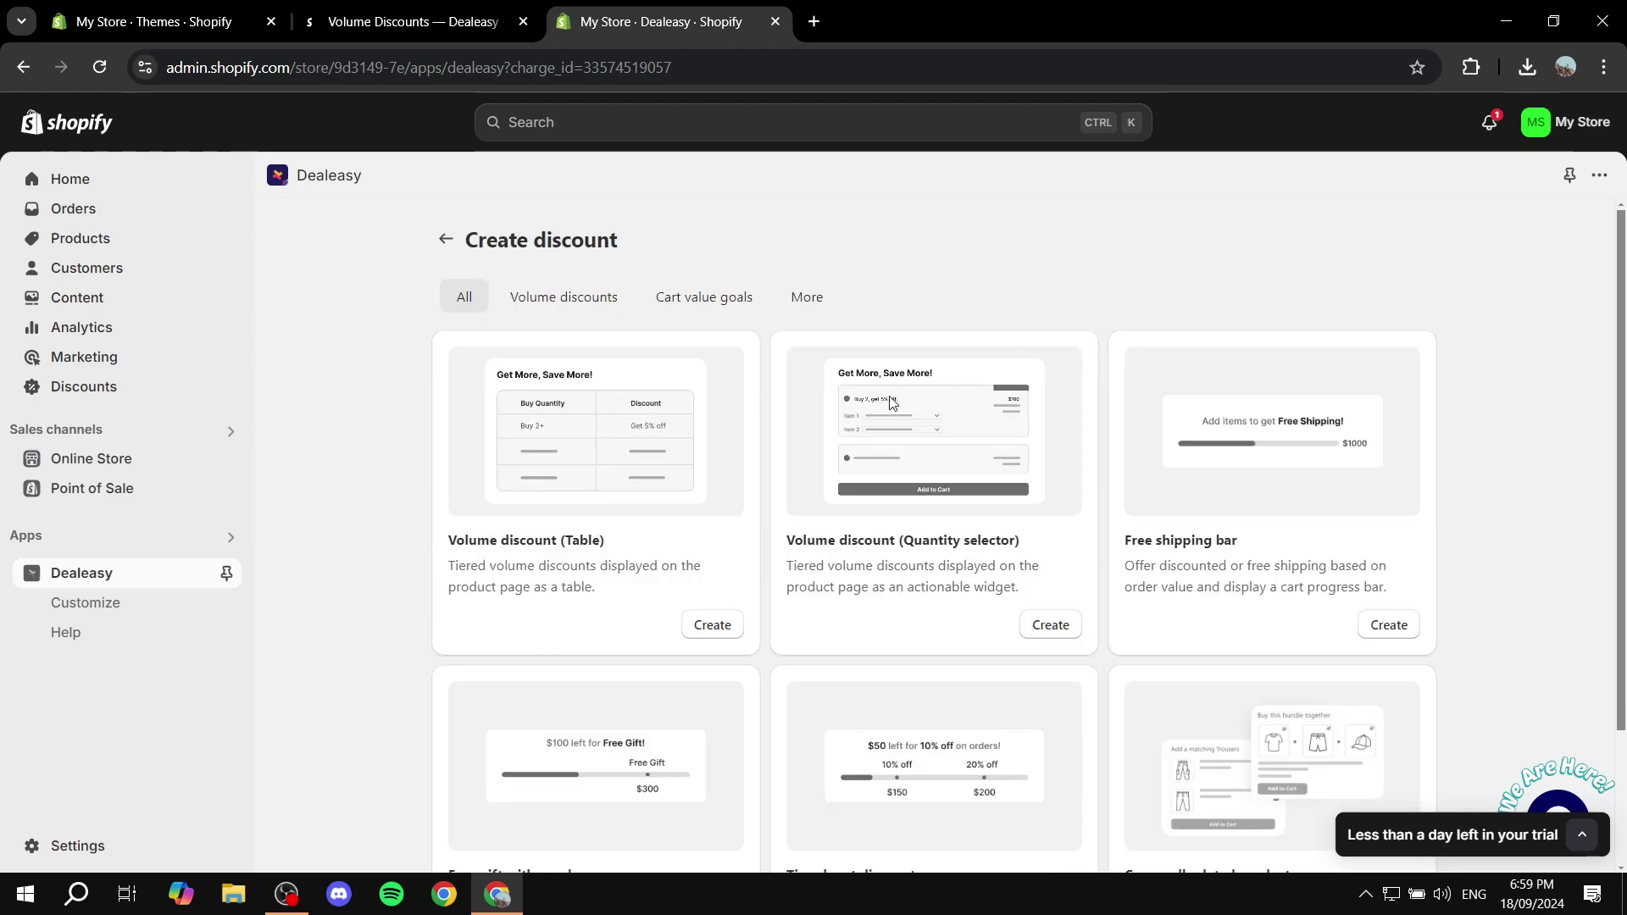
scroll(1043, 439, "down", 2)
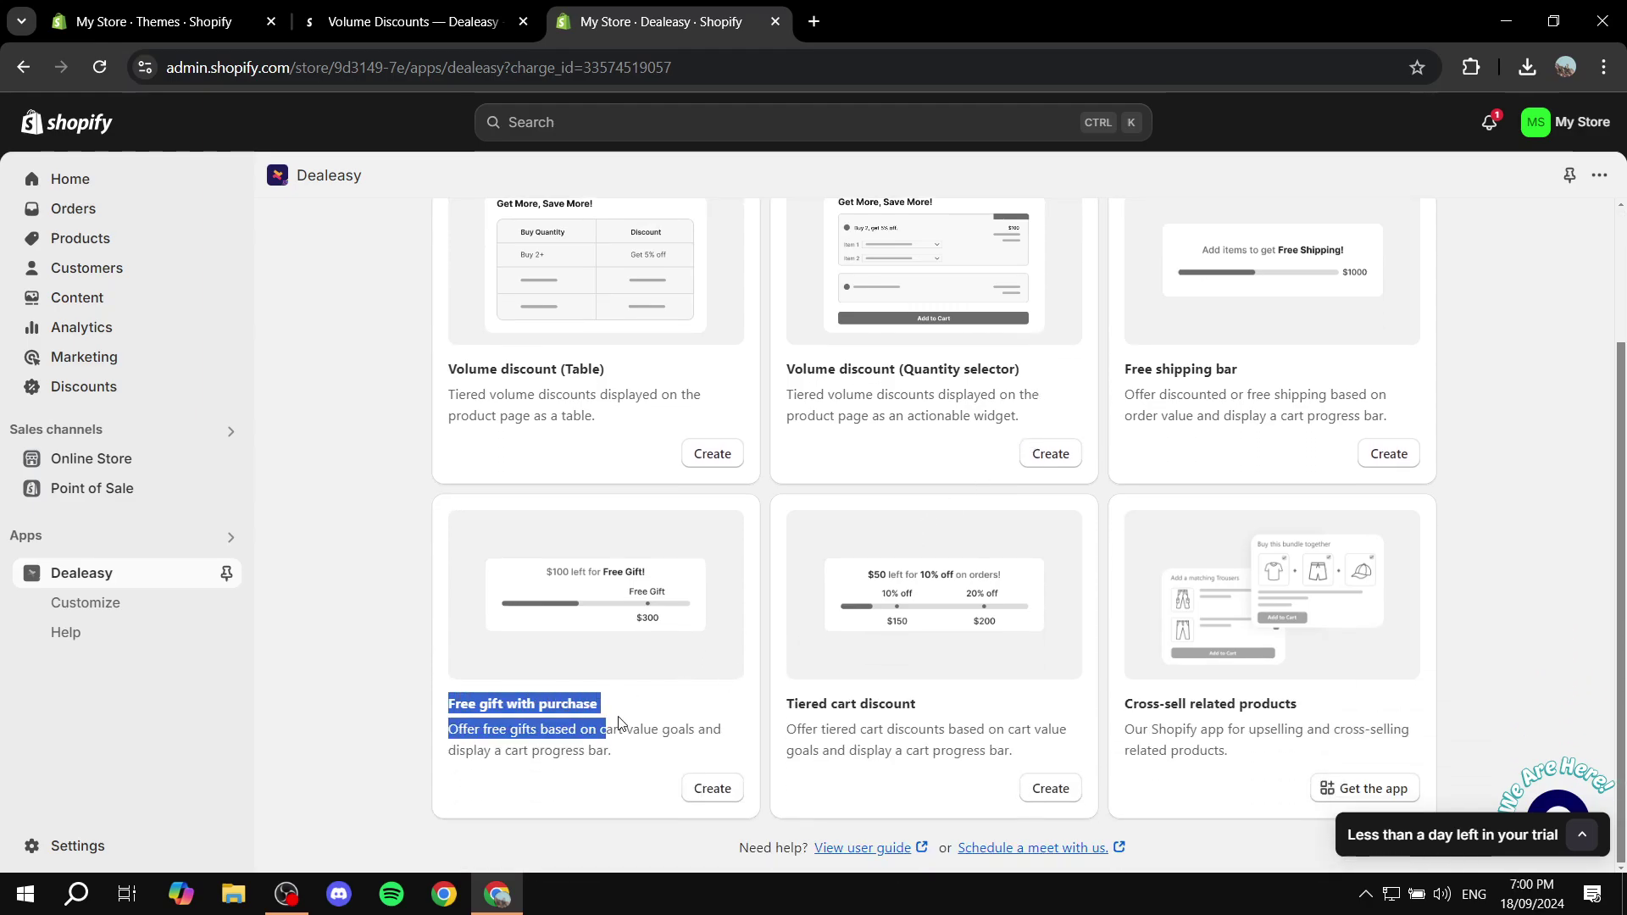
left_click_drag(446, 710, 646, 708)
left_click(650, 708)
left_click(701, 792)
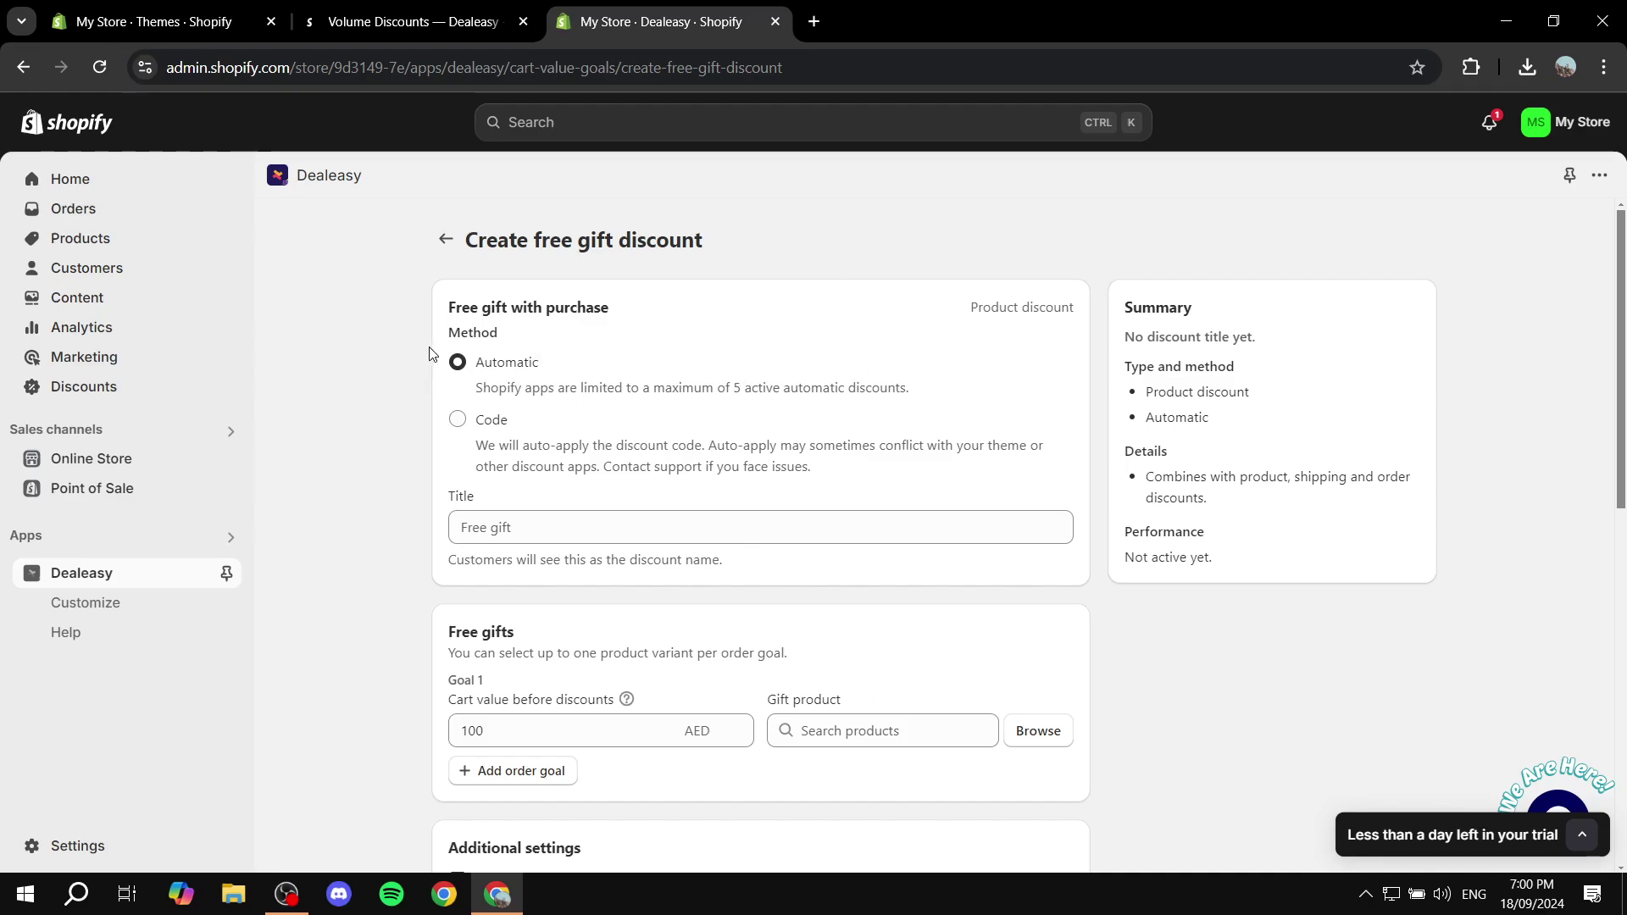
Keep the Automatic method and title the free gift discount 'Free Gift'.
left_click(458, 420)
left_click(459, 363)
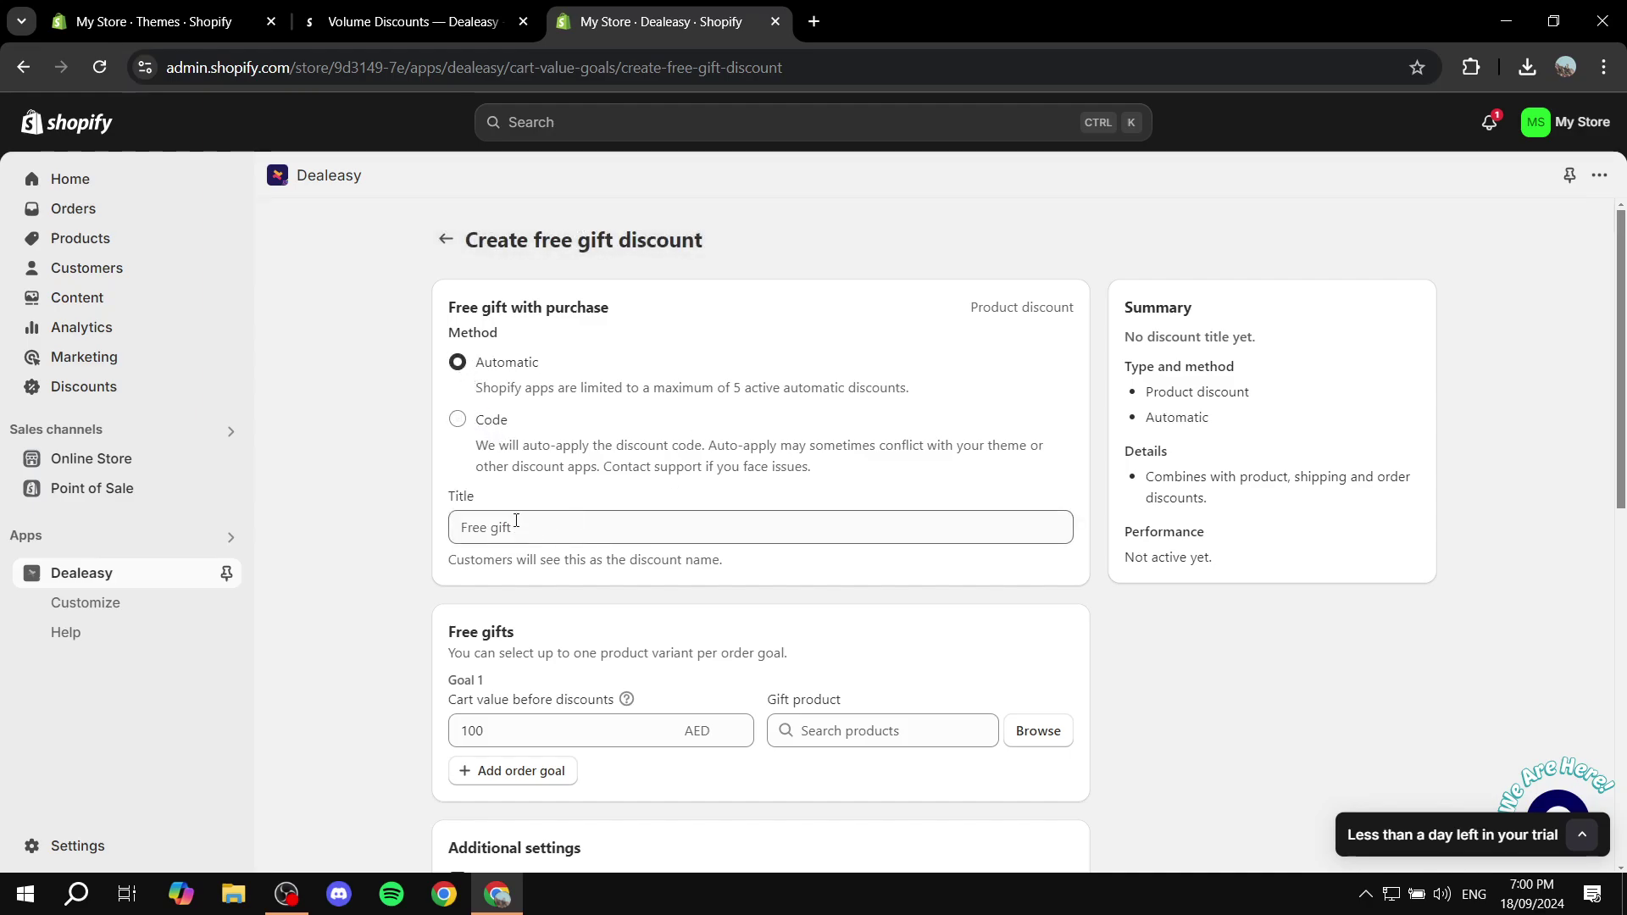
left_click(559, 524)
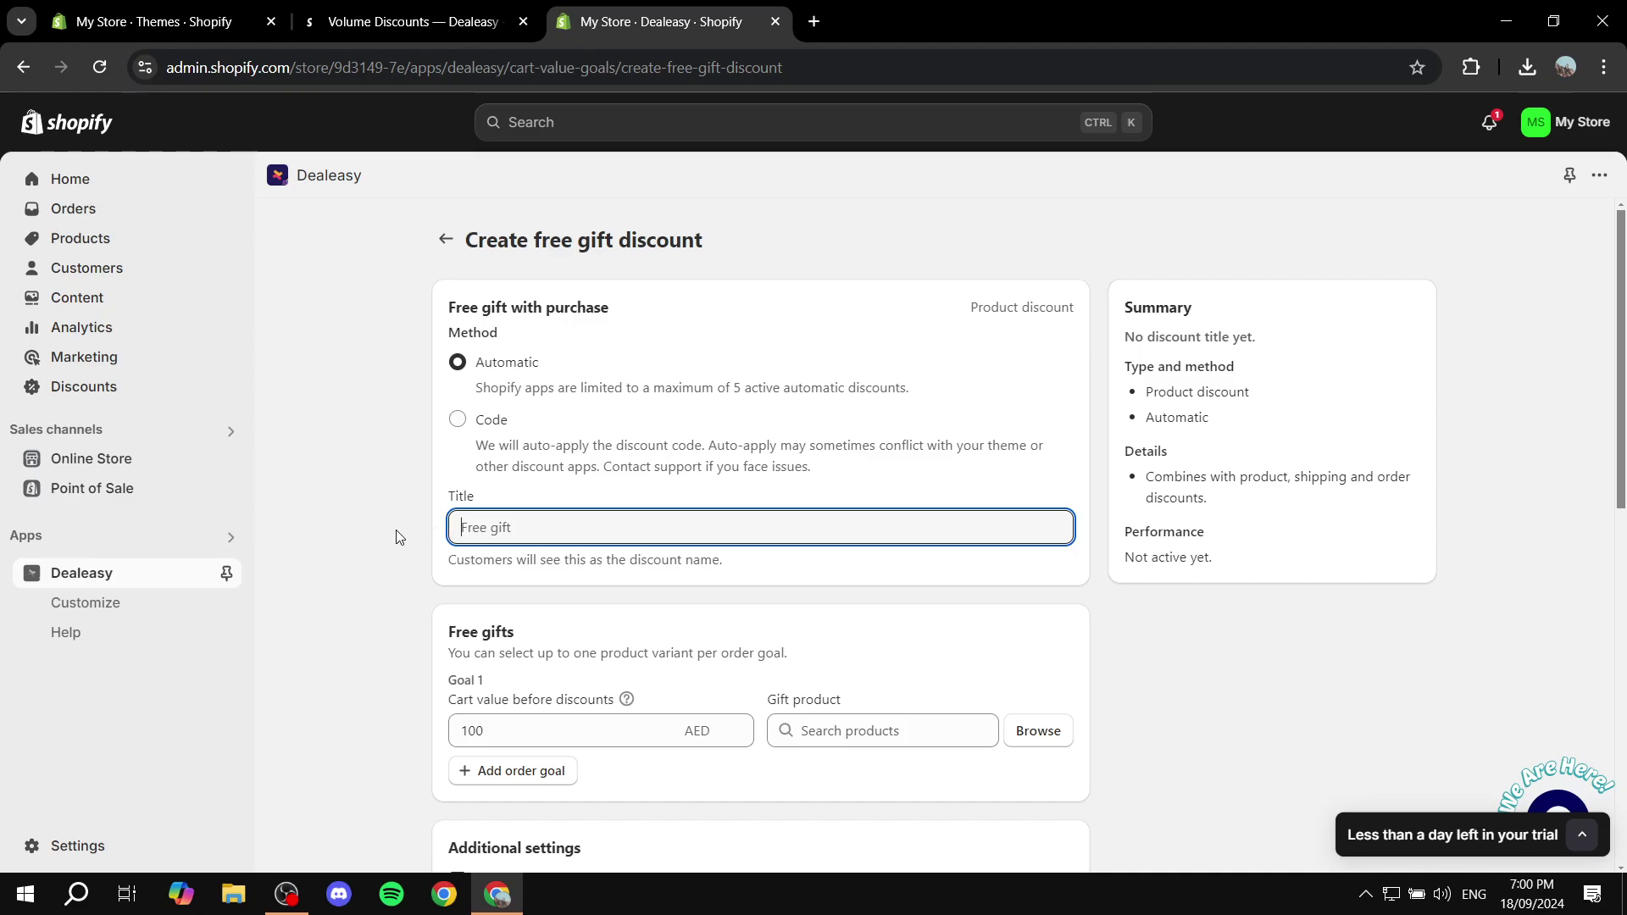
type("F")
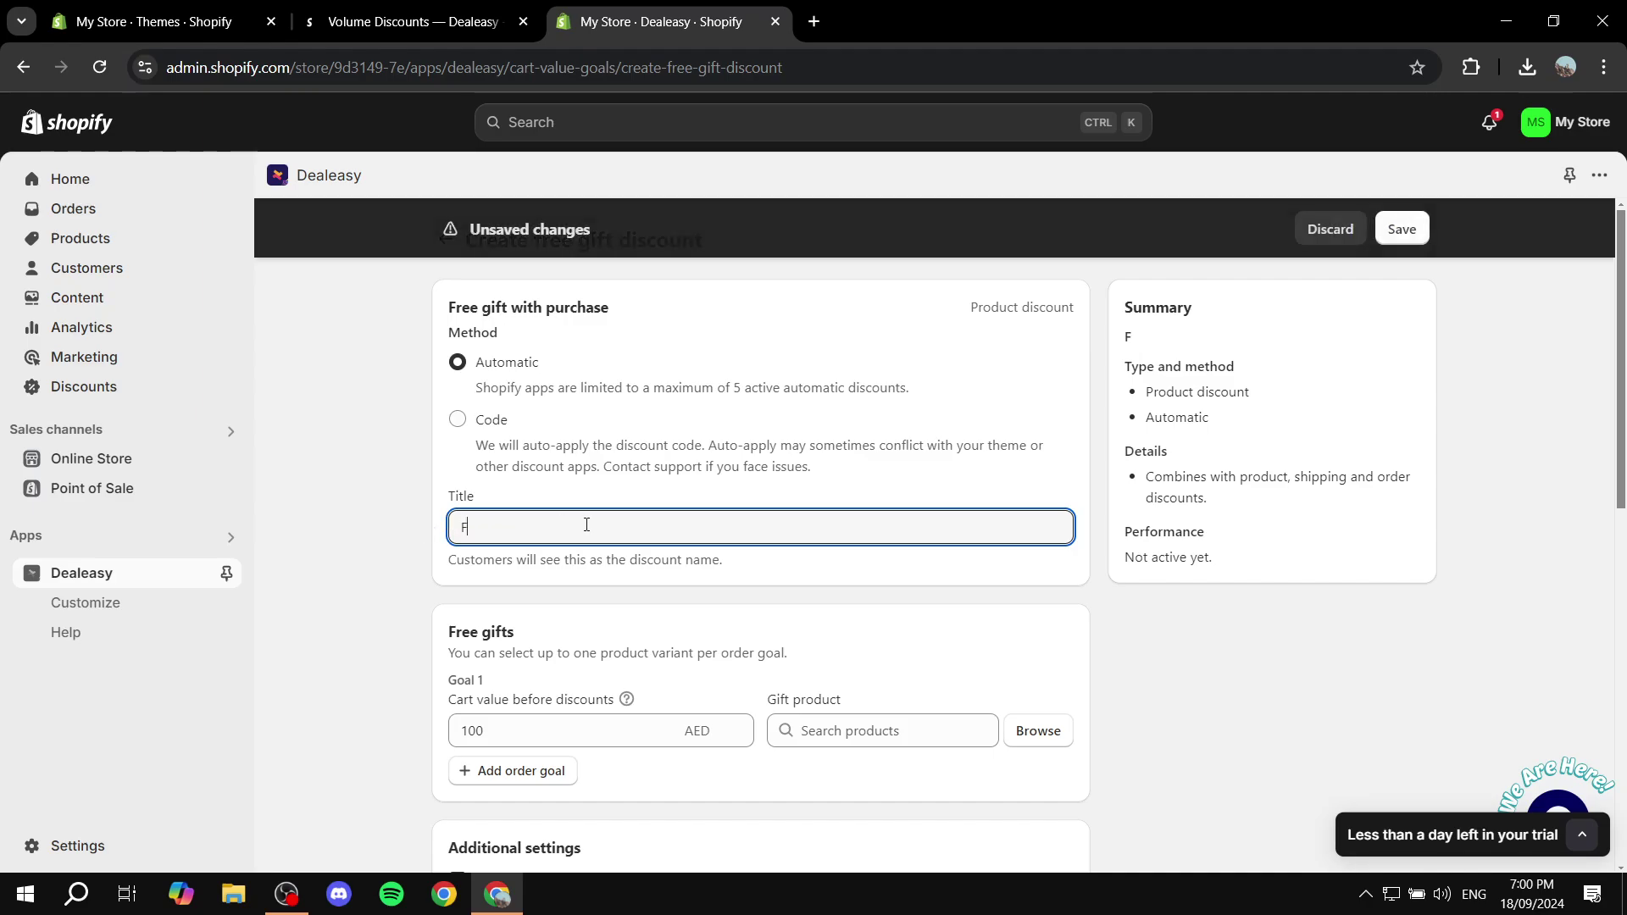
type("ree Gift")
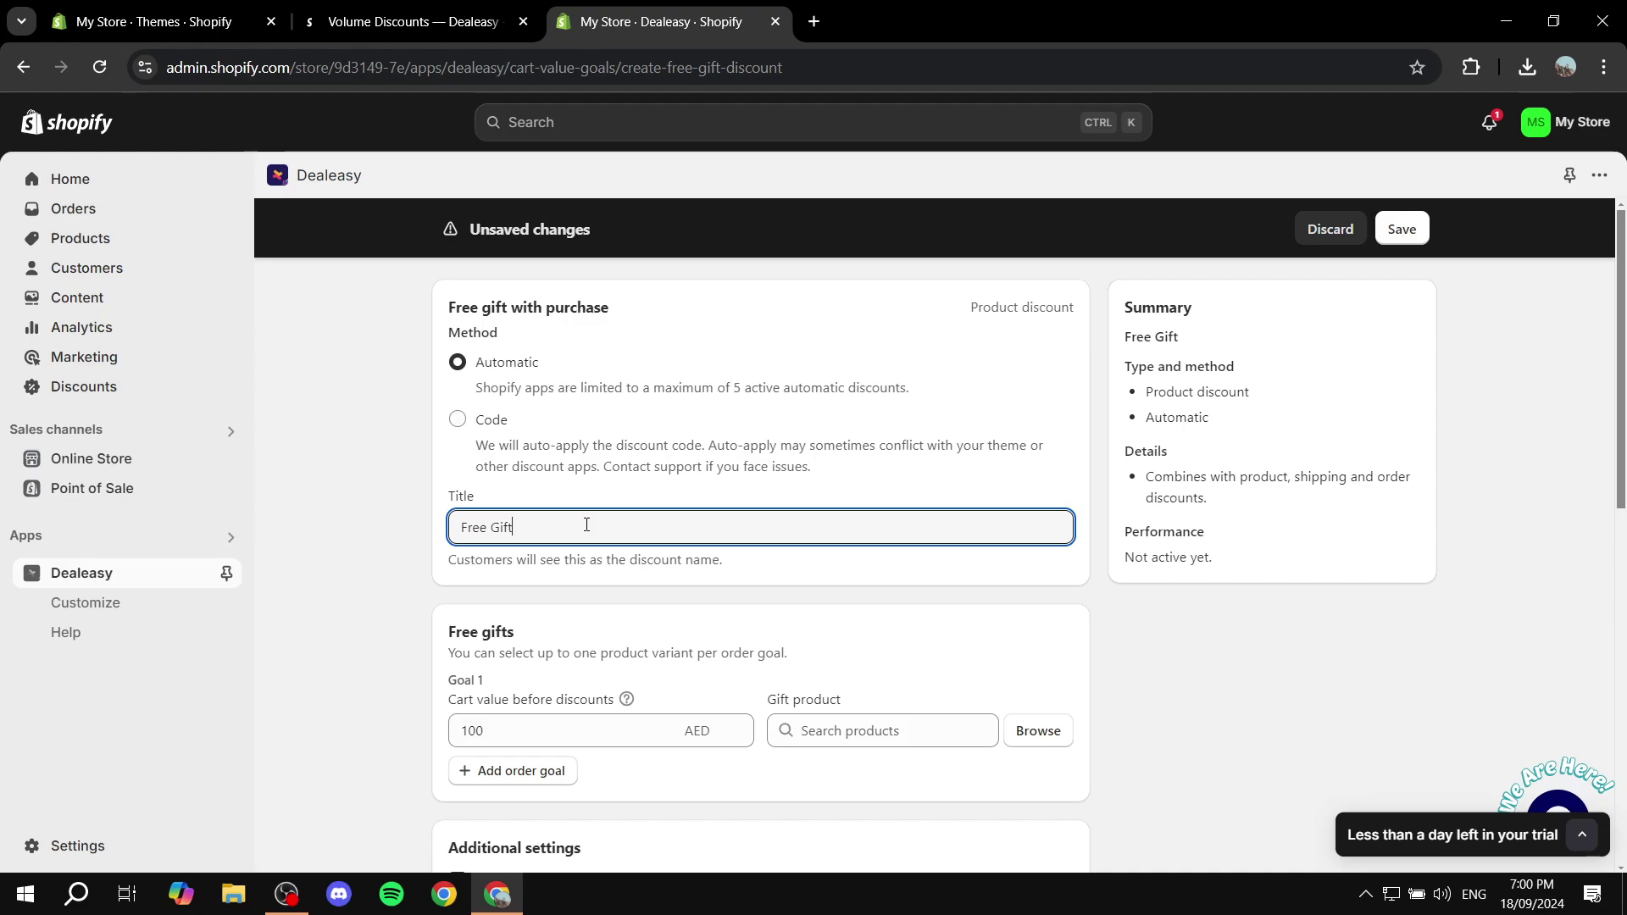
left_click(402, 511)
left_click_drag(465, 557, 827, 570)
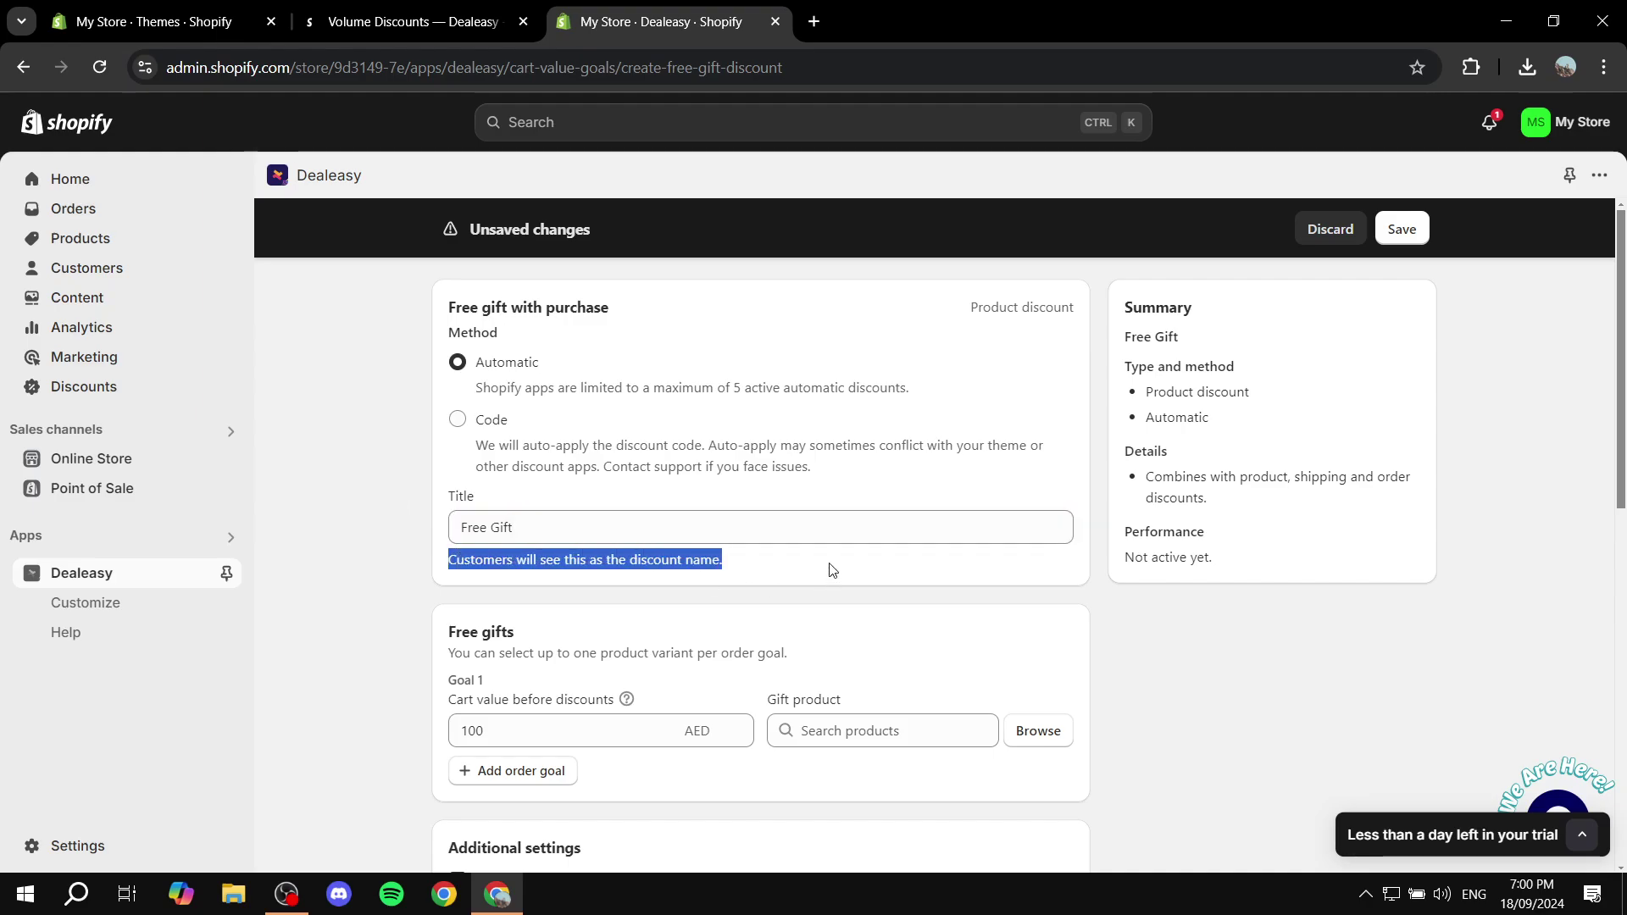
left_click(829, 569)
scroll(829, 569, "down", 1)
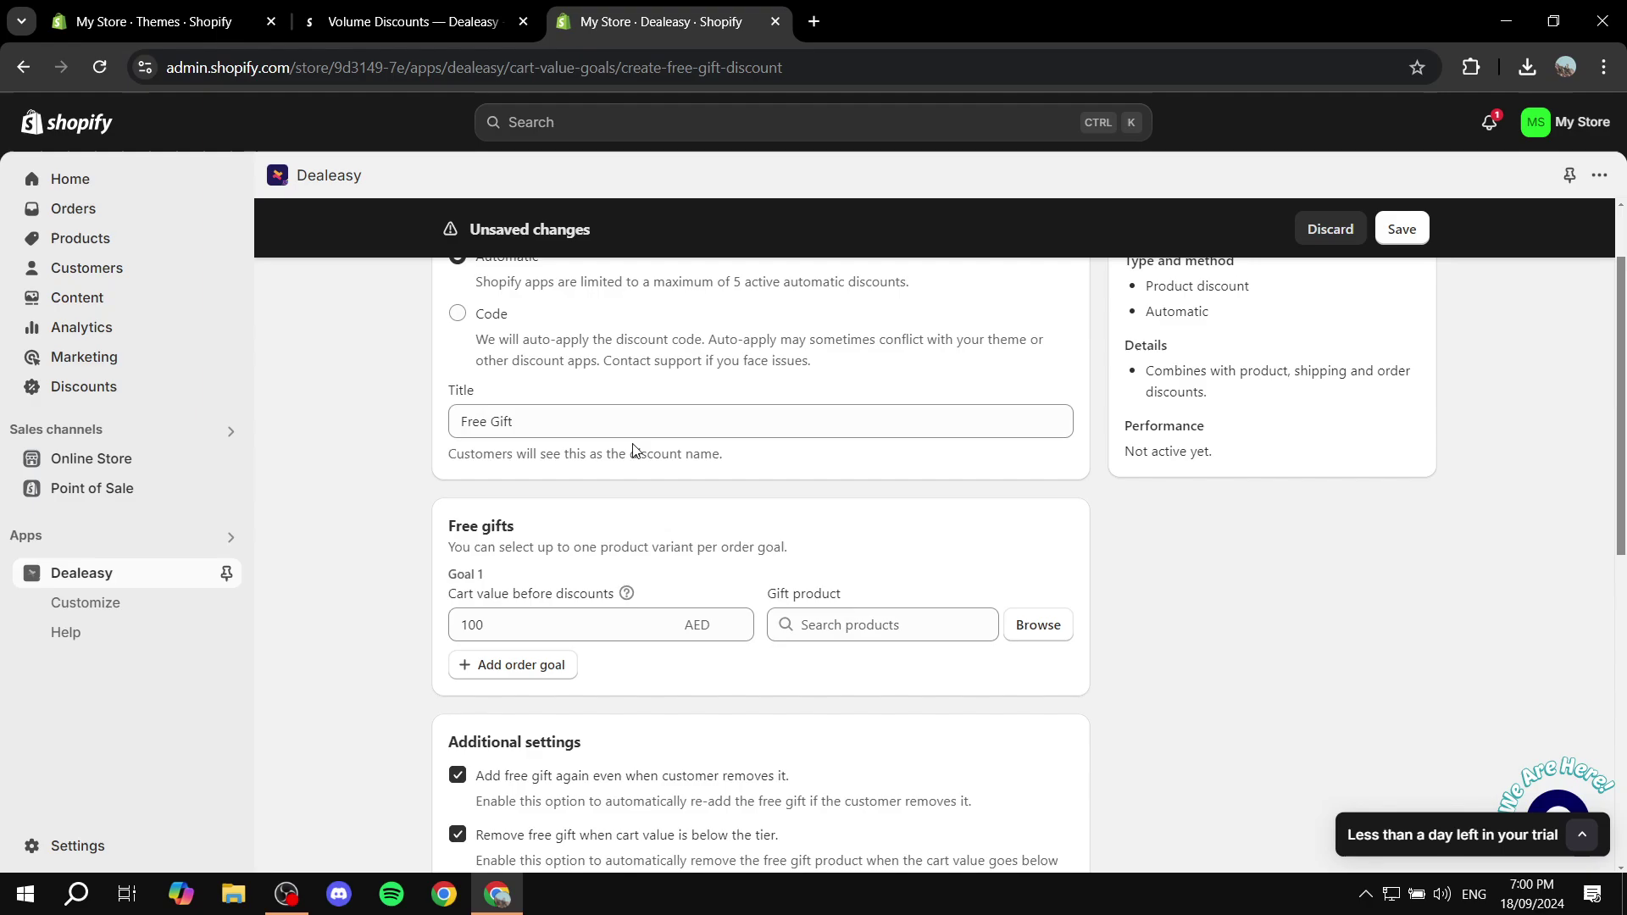
scroll(679, 519, "down", 1)
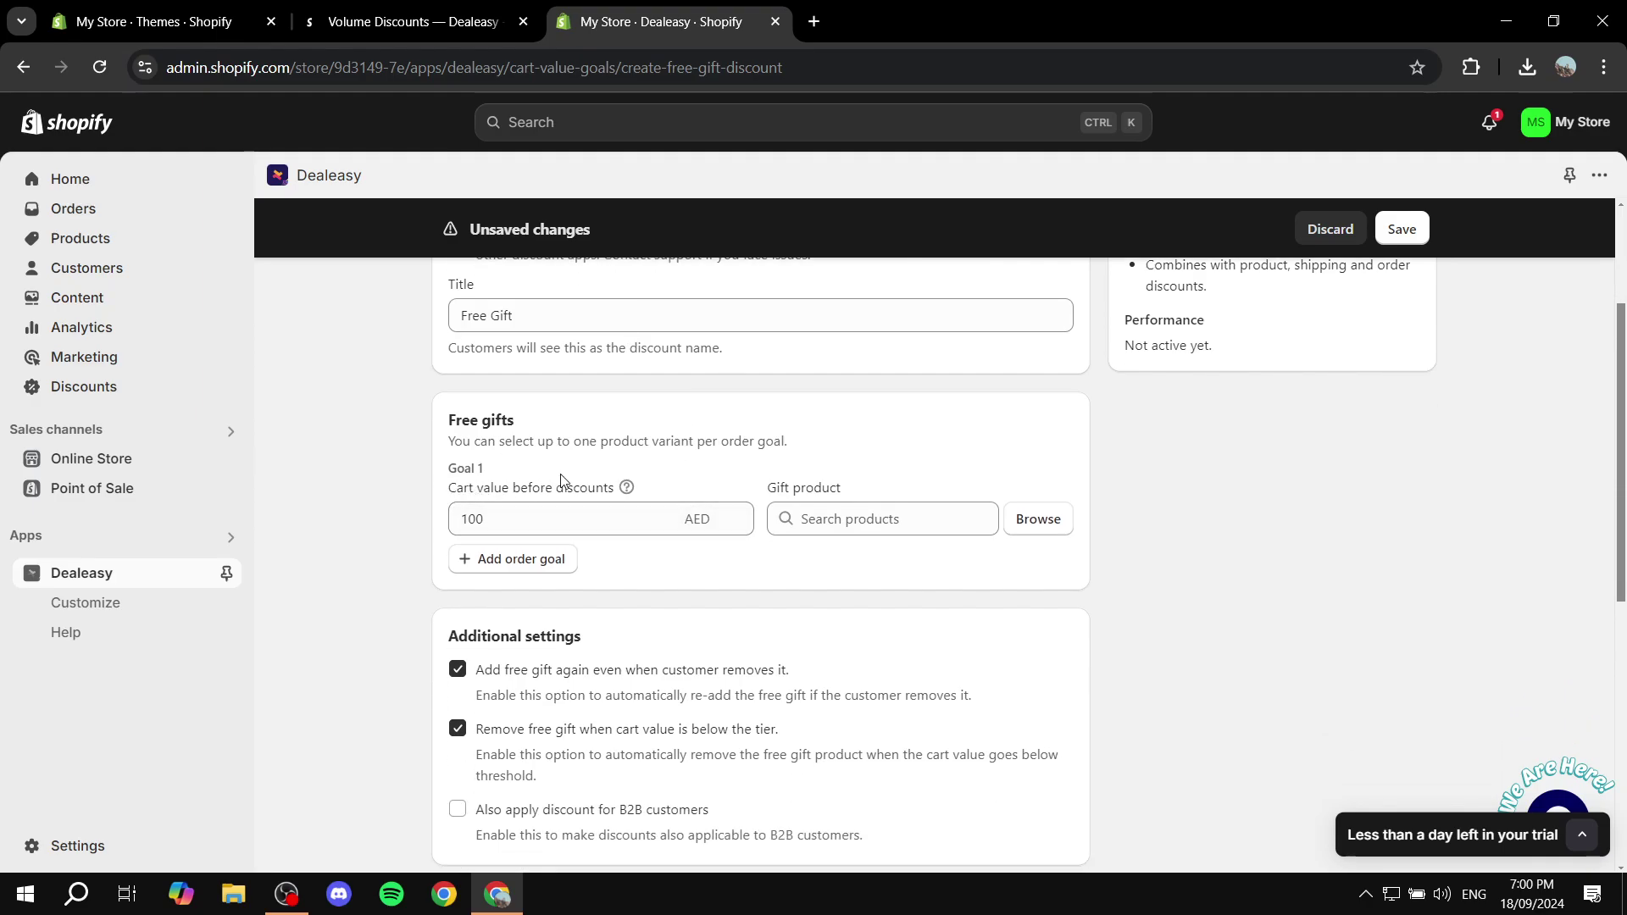
Set Goal 1 to a 50 AED cart value with Red as the free gift.
left_click_drag(445, 493, 619, 491)
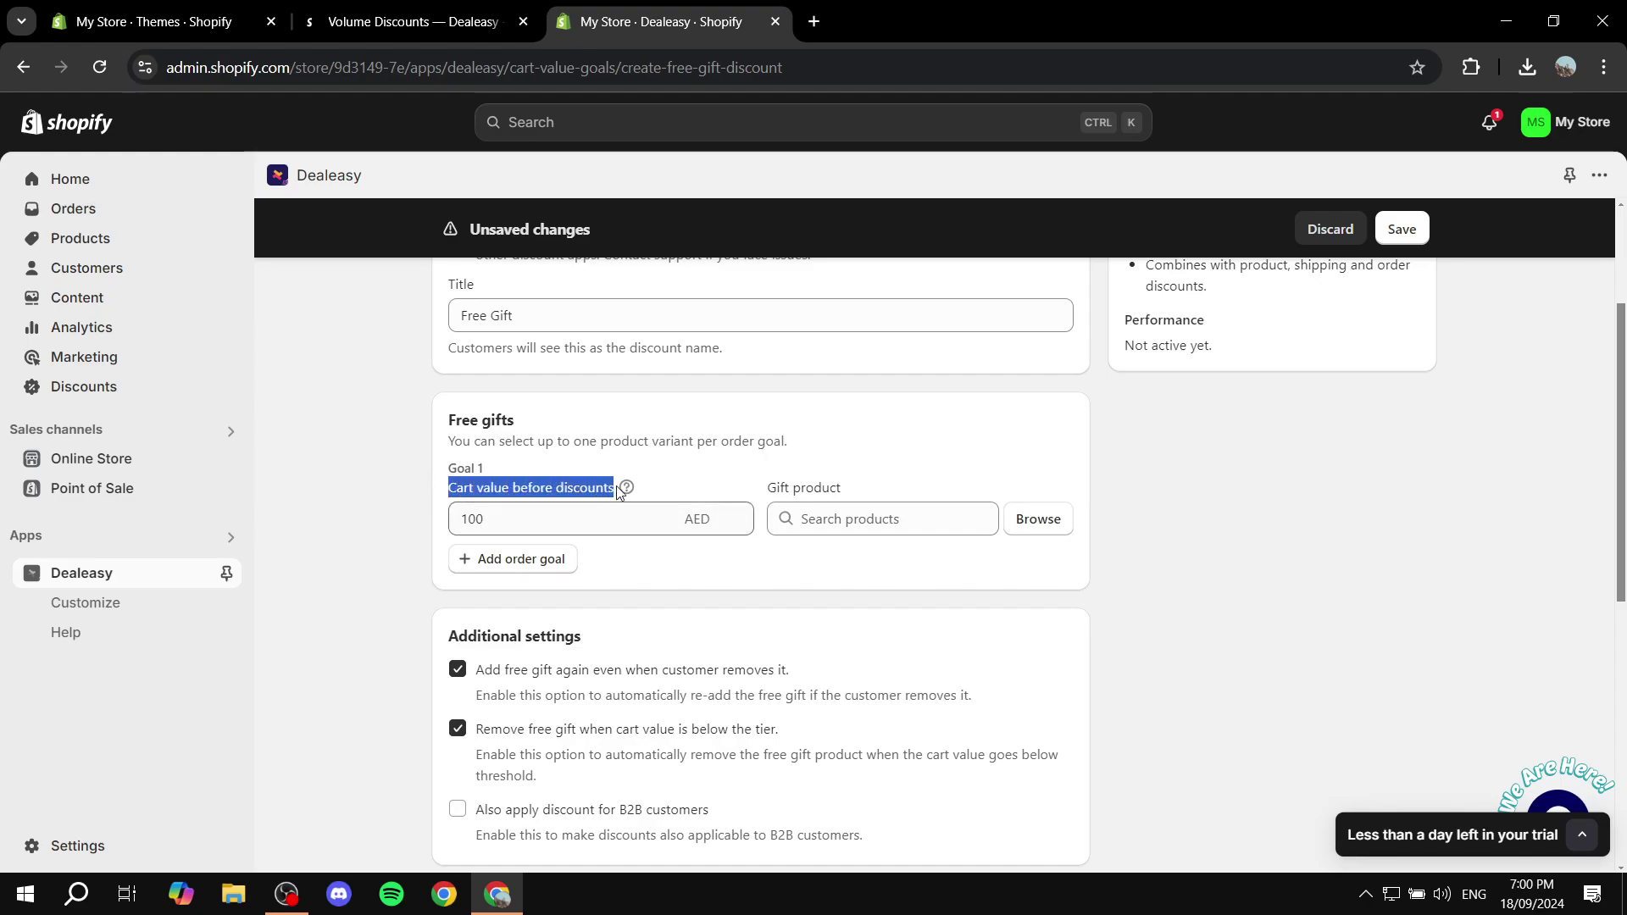
left_click(587, 521)
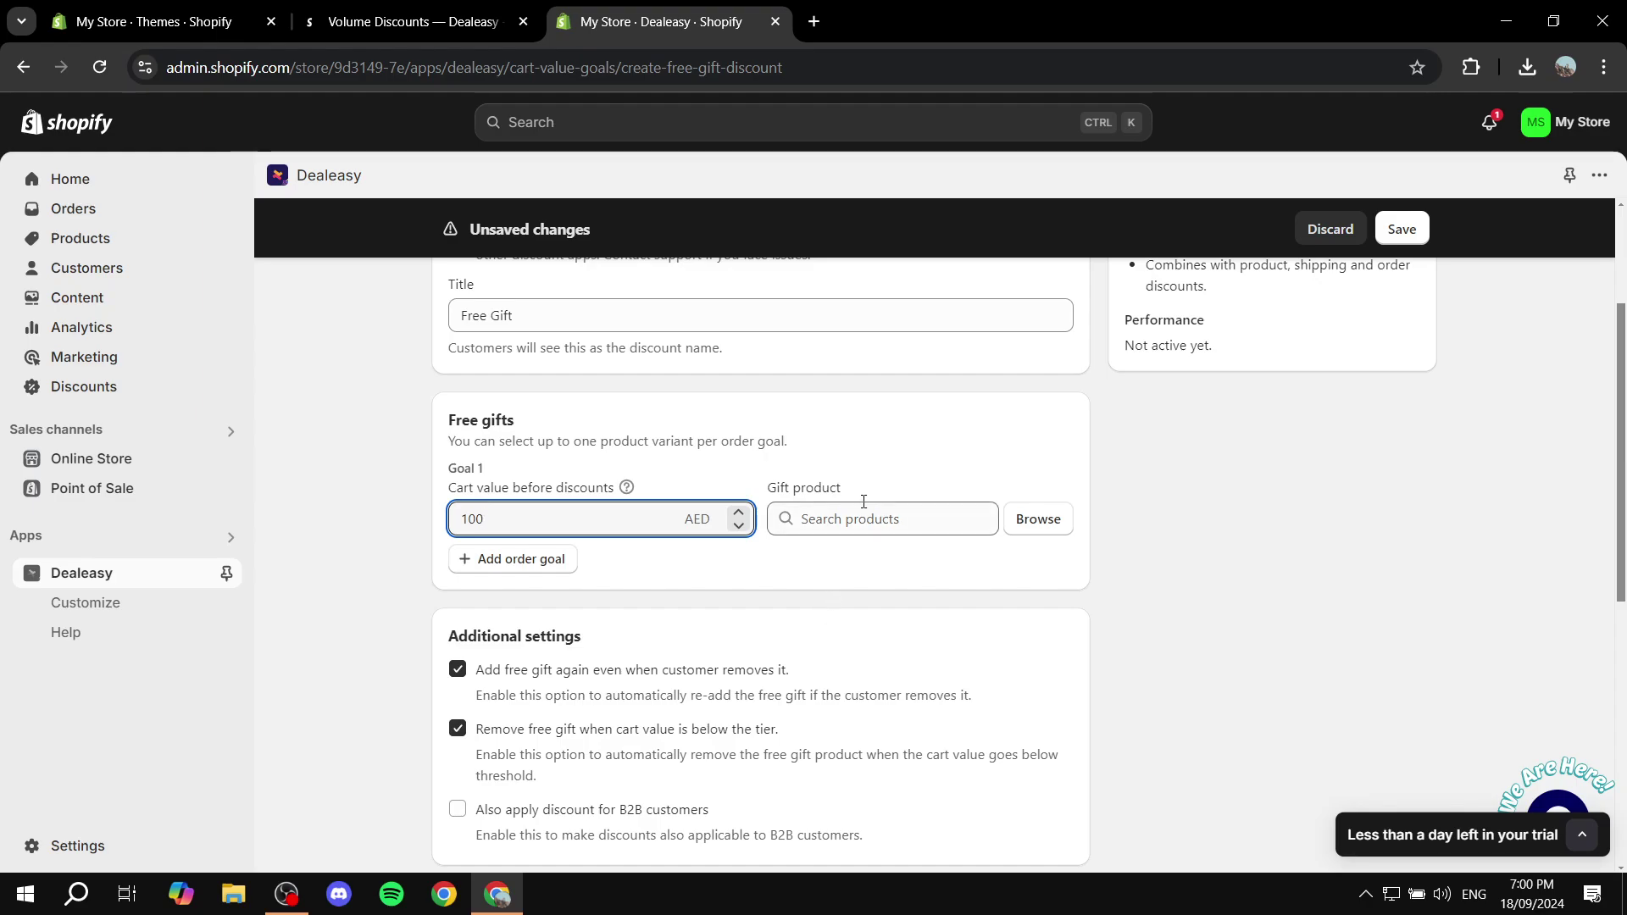
left_click(904, 518)
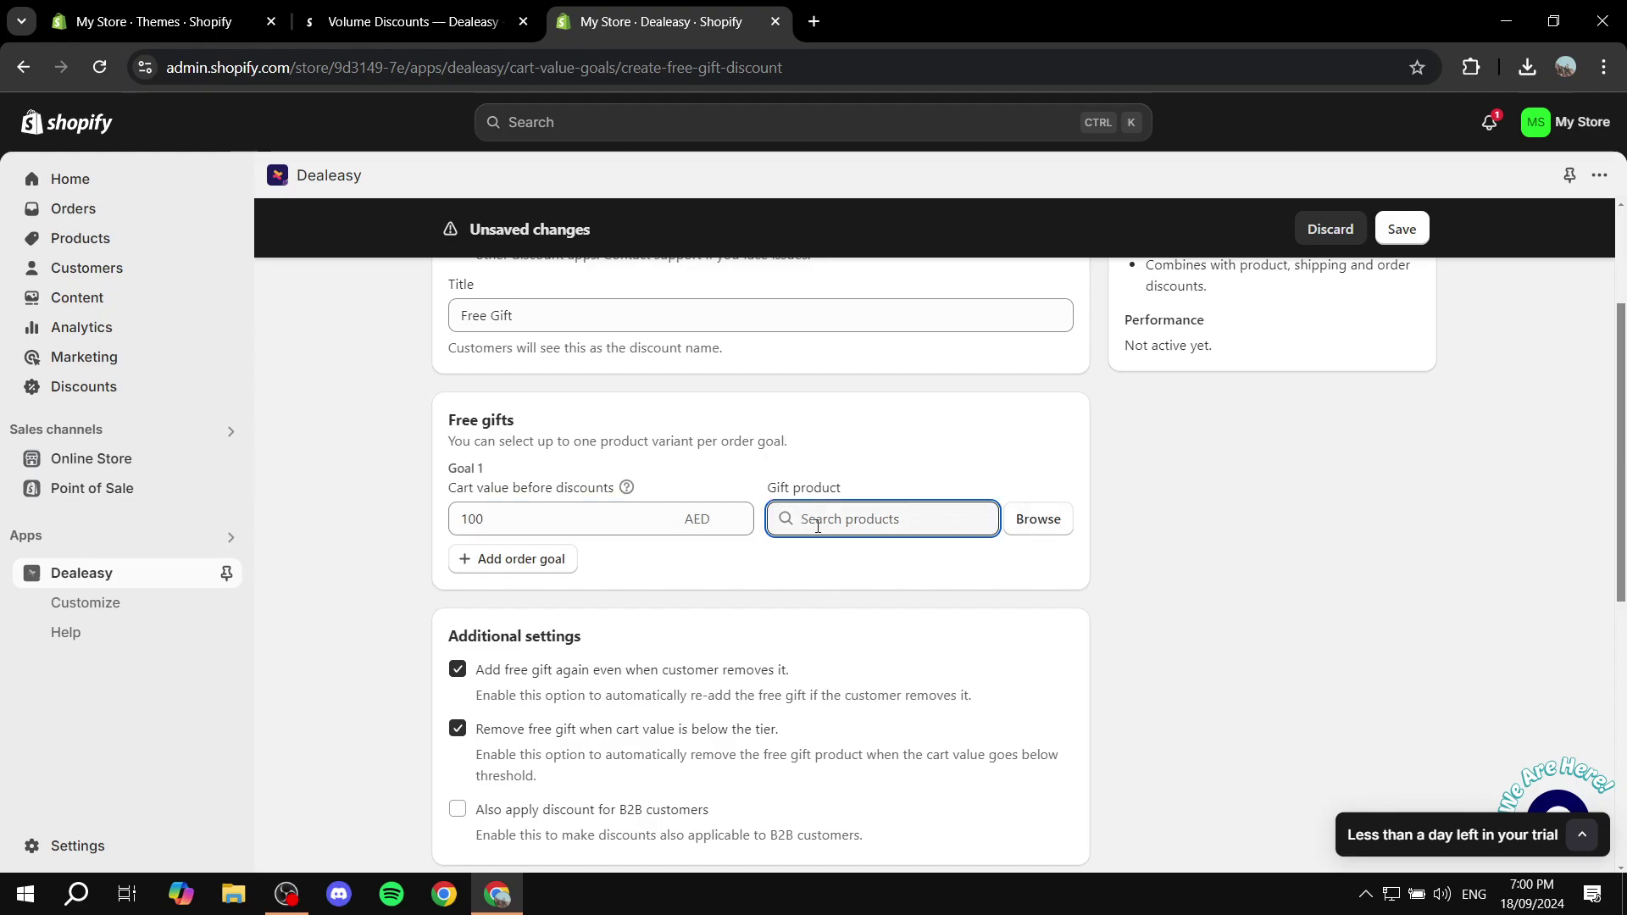
double_click(587, 519)
key("BackSpace")
type("50")
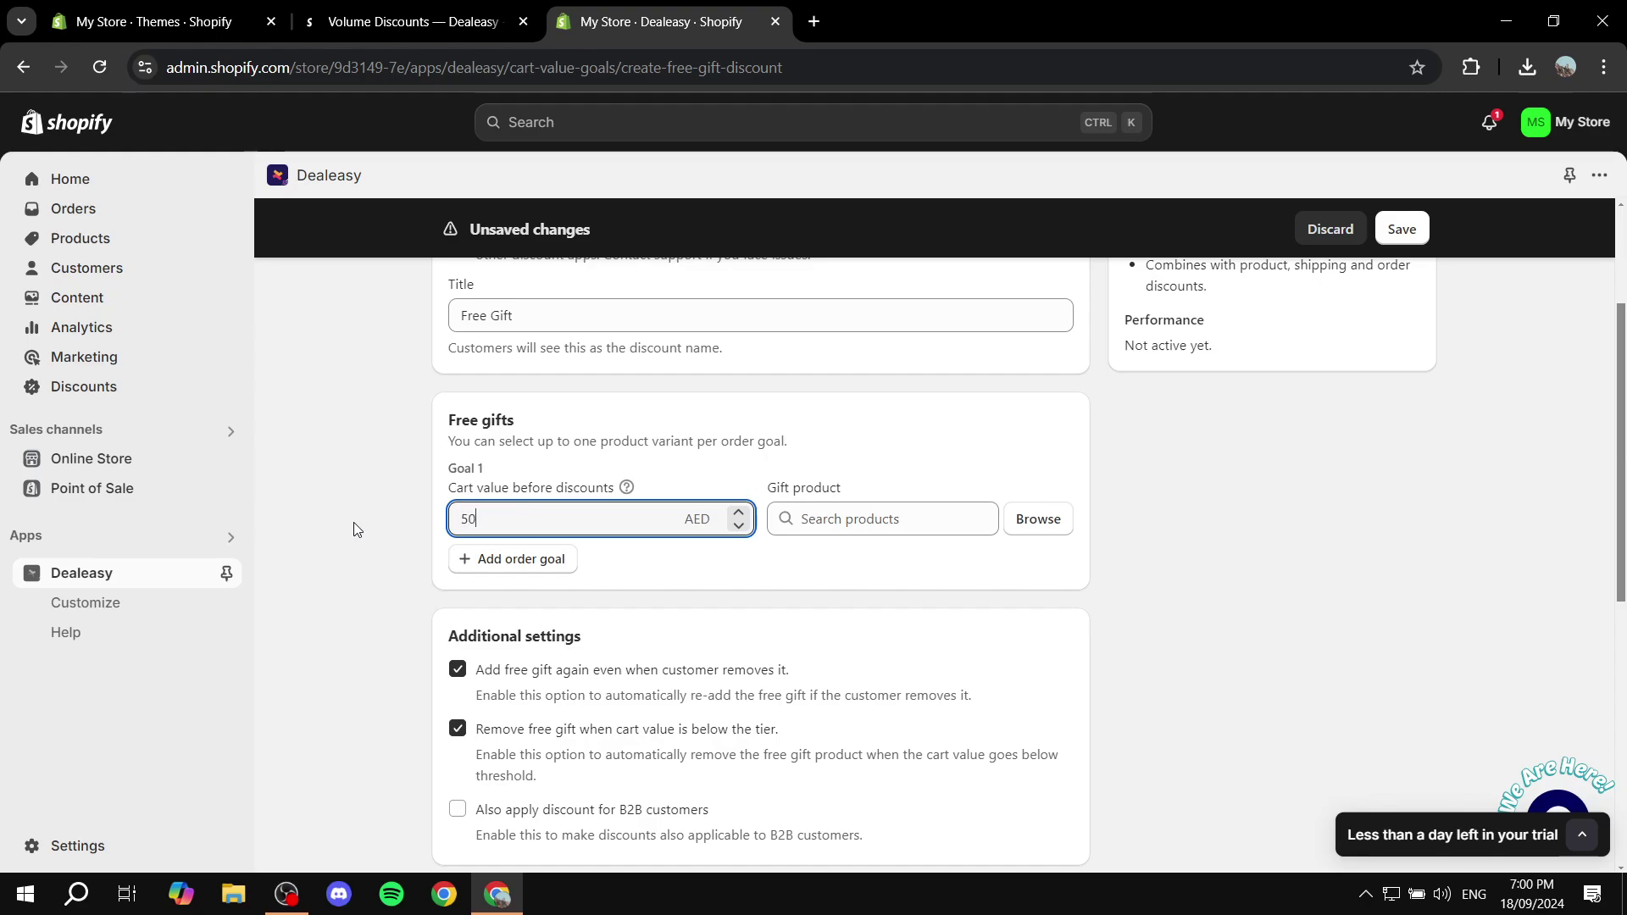
left_click(1037, 521)
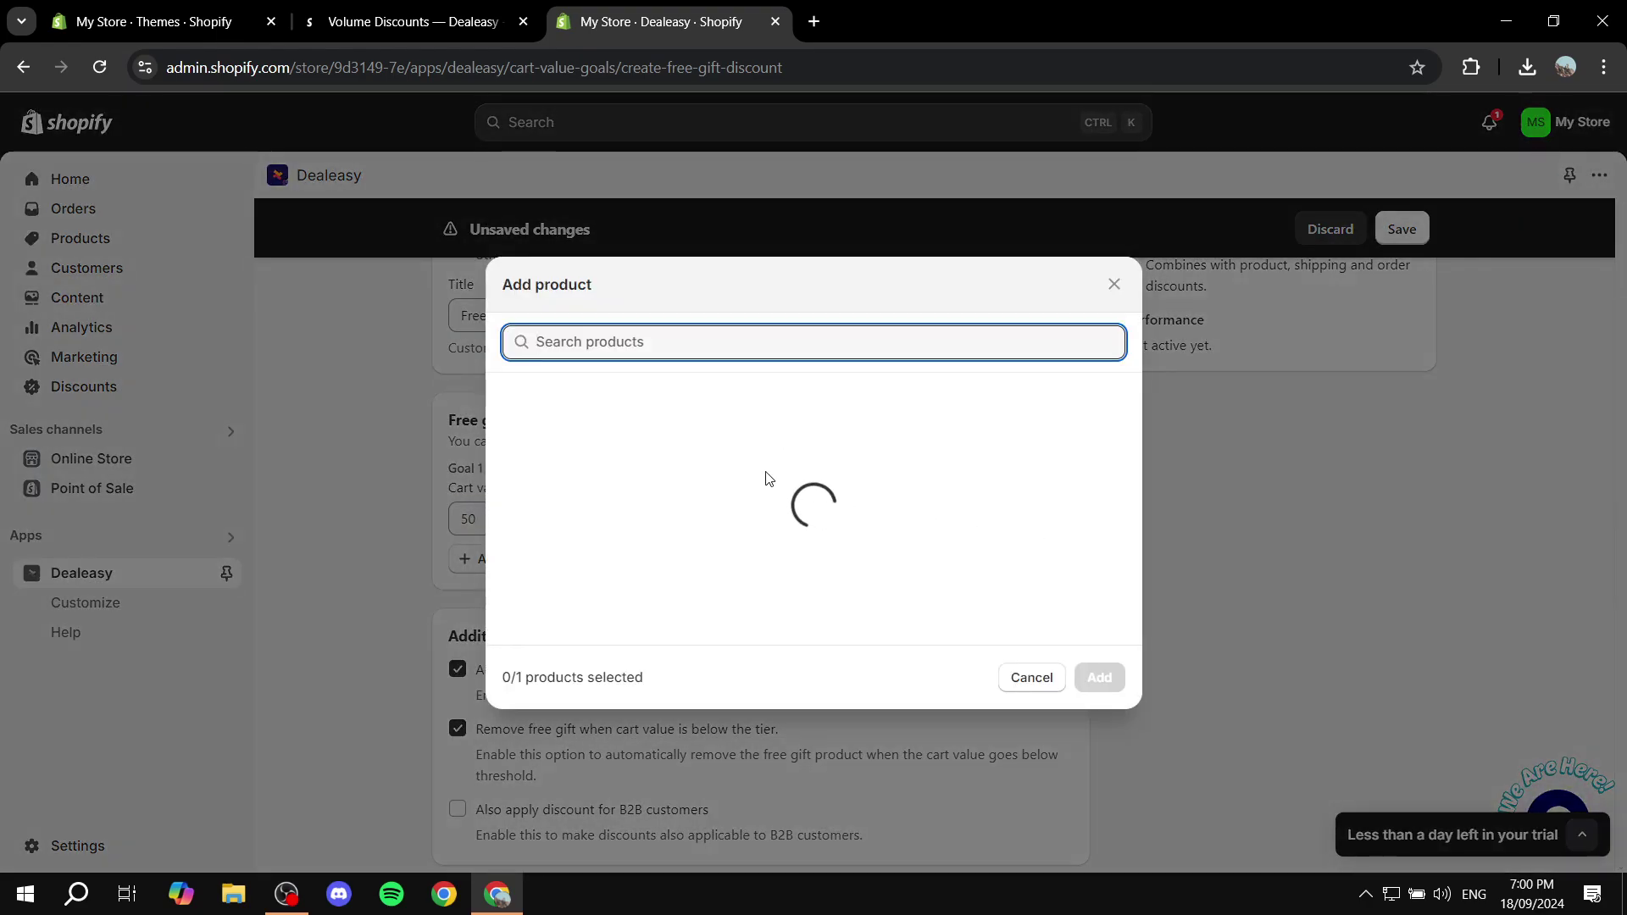
left_click(527, 465)
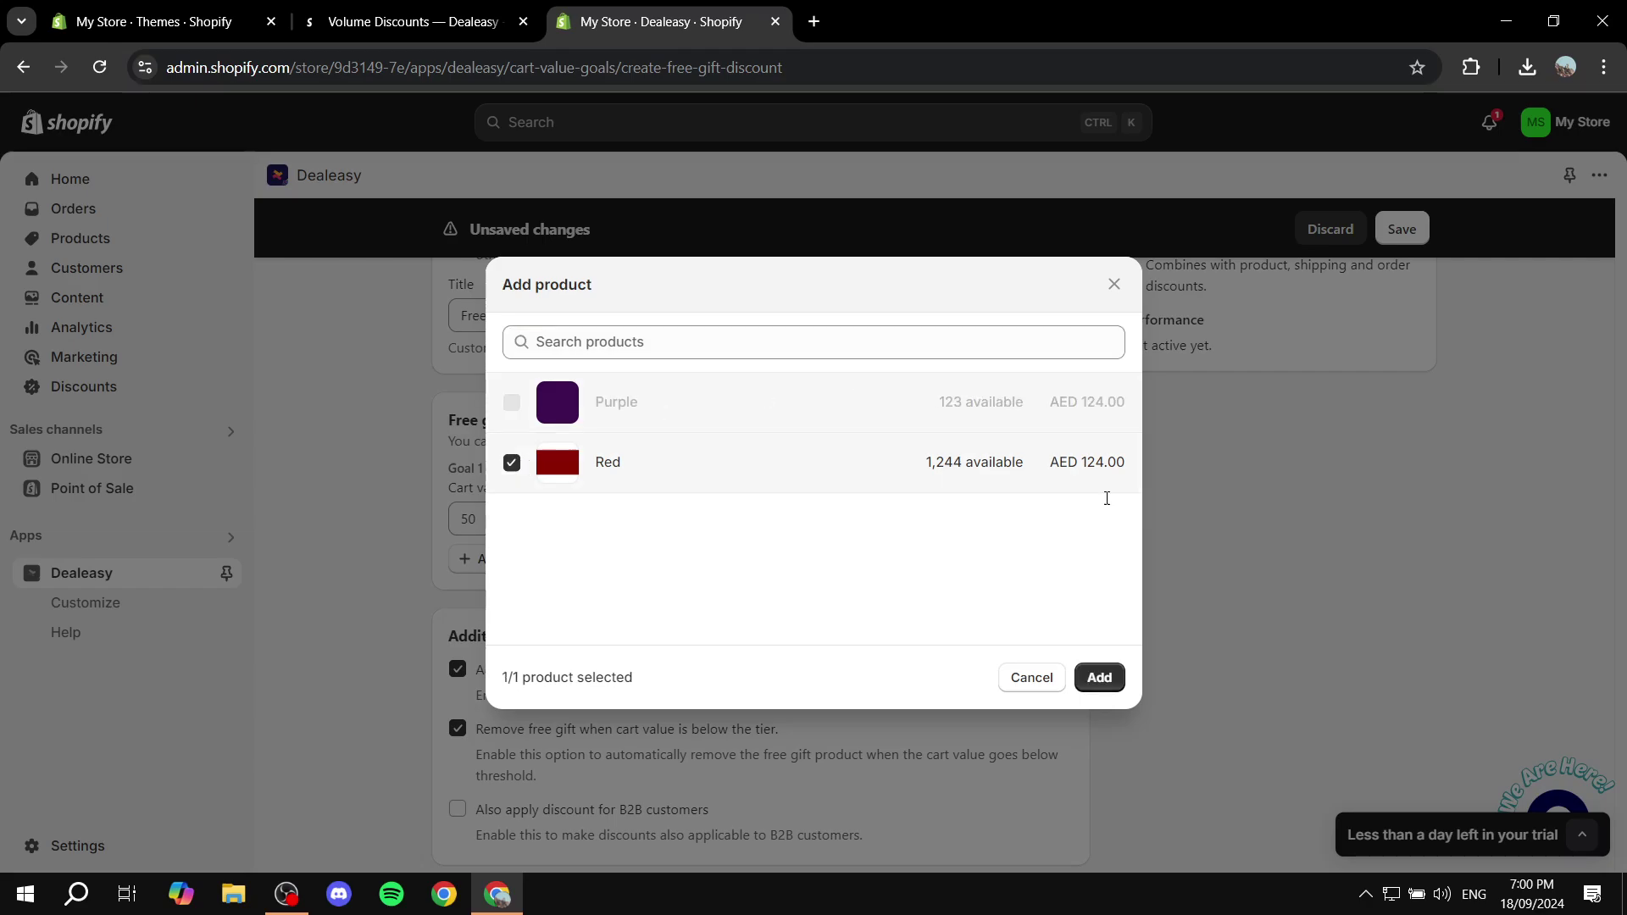
left_click(1099, 677)
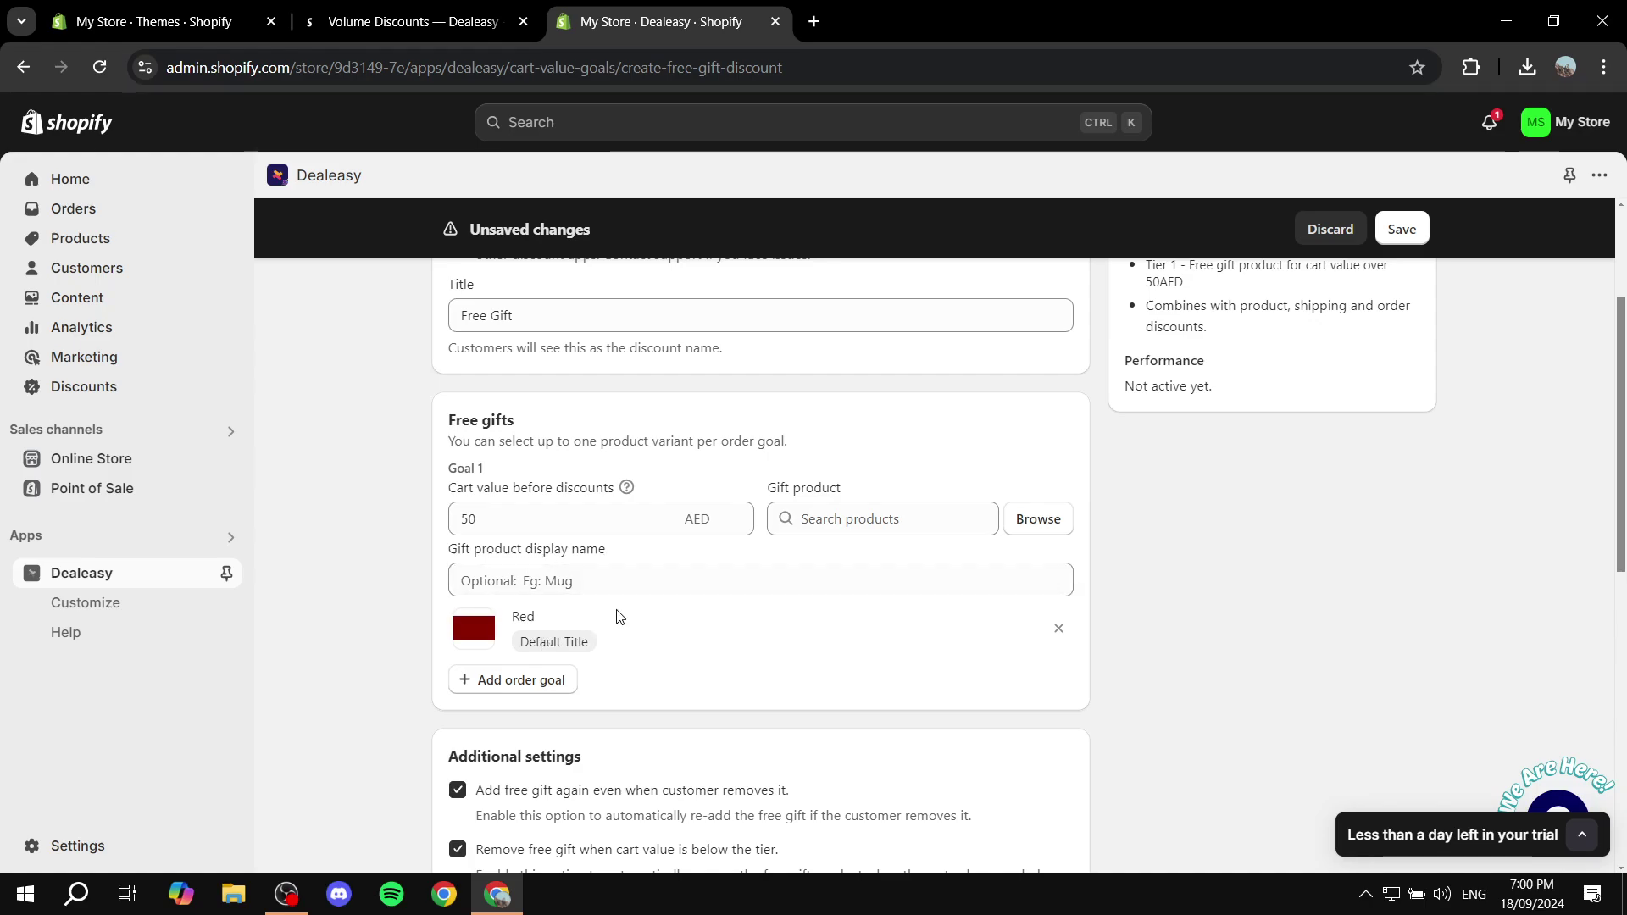
Add Goal 2 at a 100 AED cart value with Purple as its free gift.
left_click(512, 682)
scroll(676, 599, "down", 2)
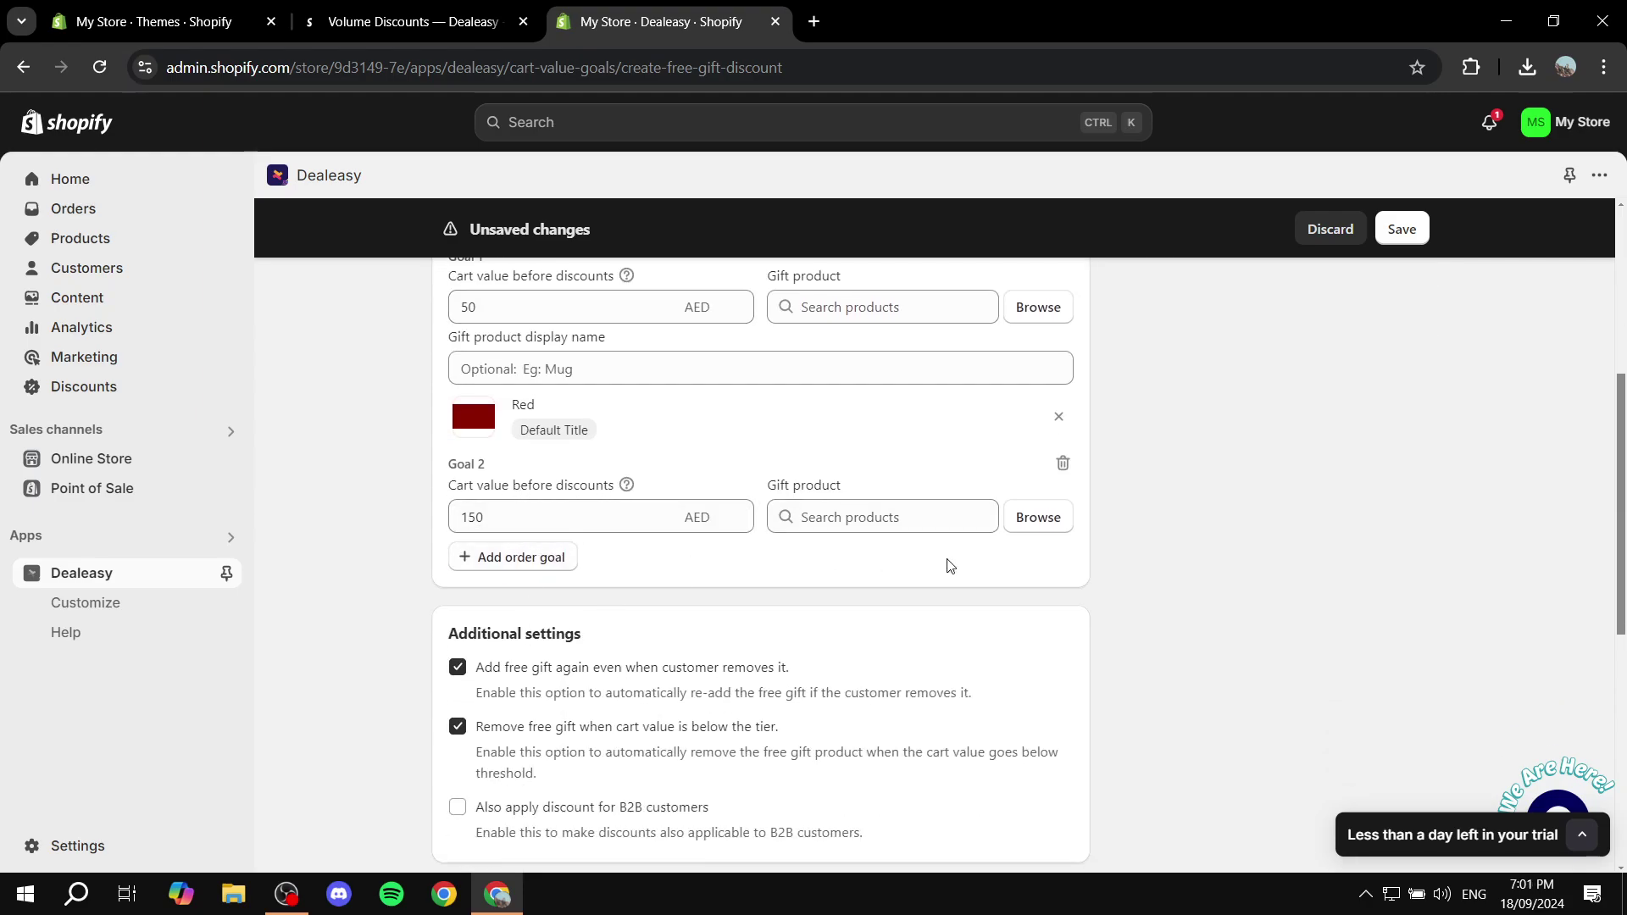
left_click(605, 518)
key("BackSpace")
key("BackSpace")
type("0")
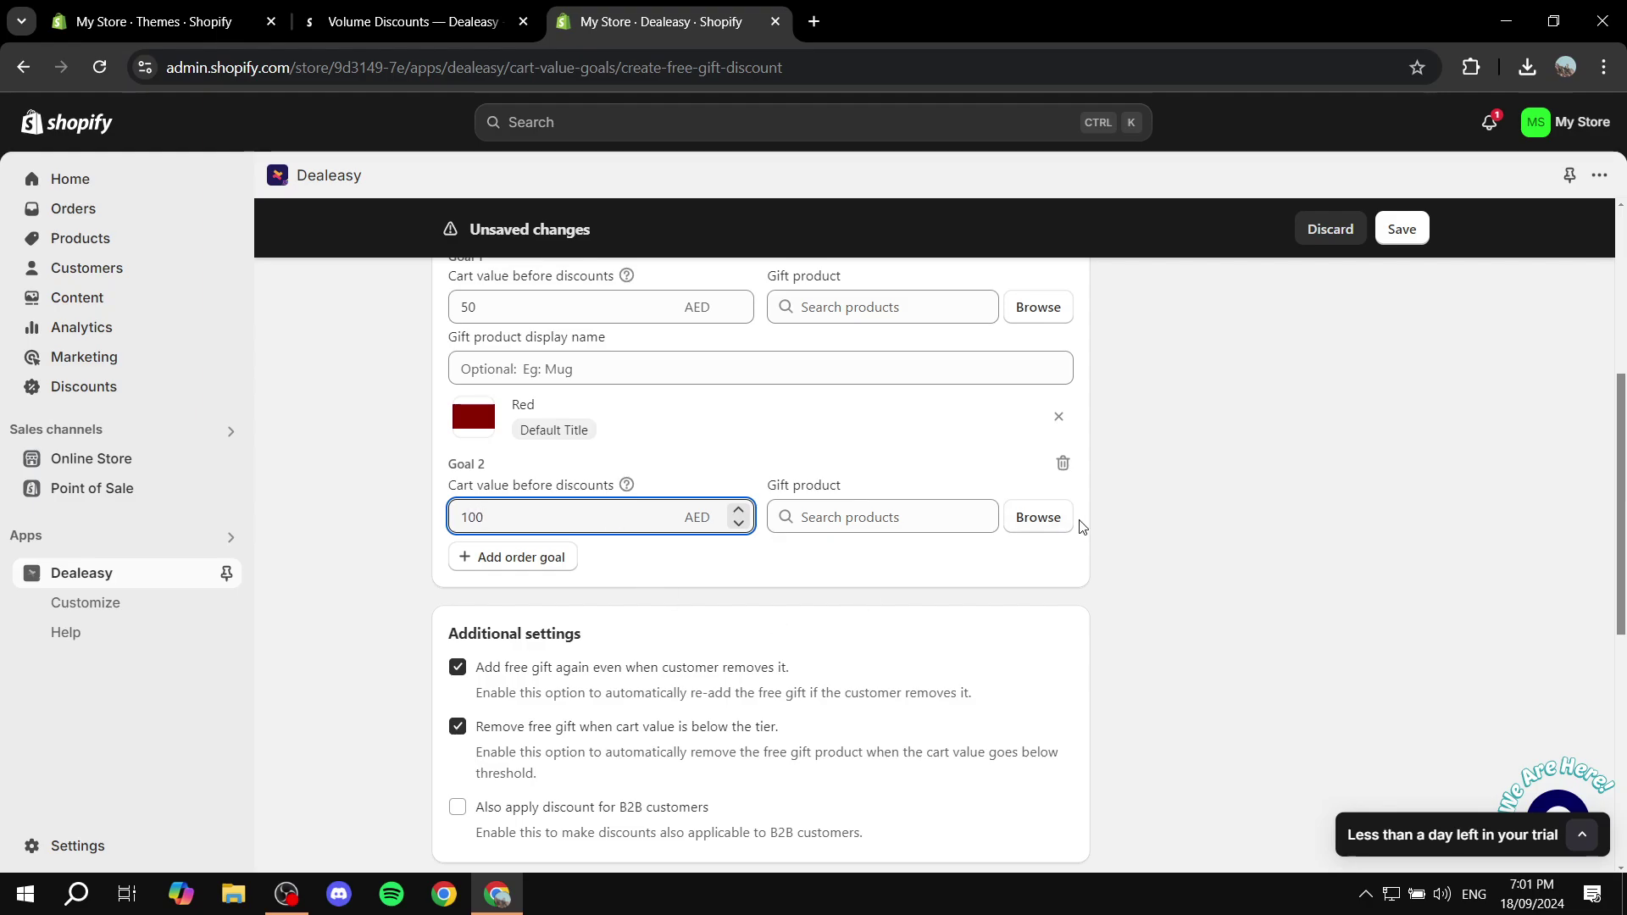
left_click(1038, 517)
left_click(617, 409)
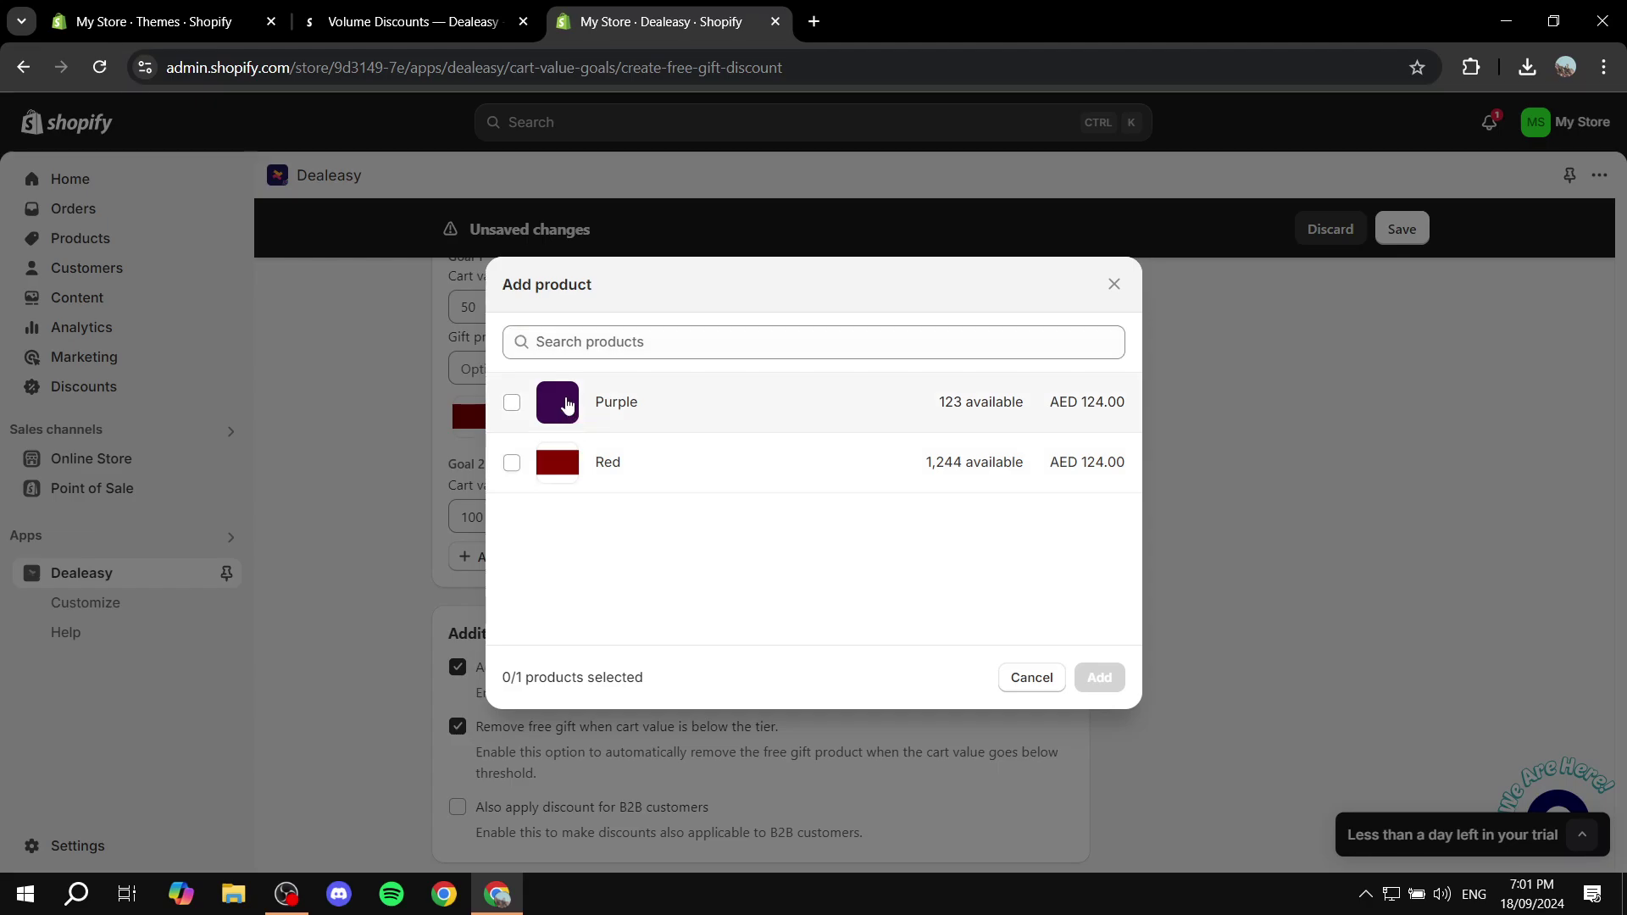
left_click(1099, 678)
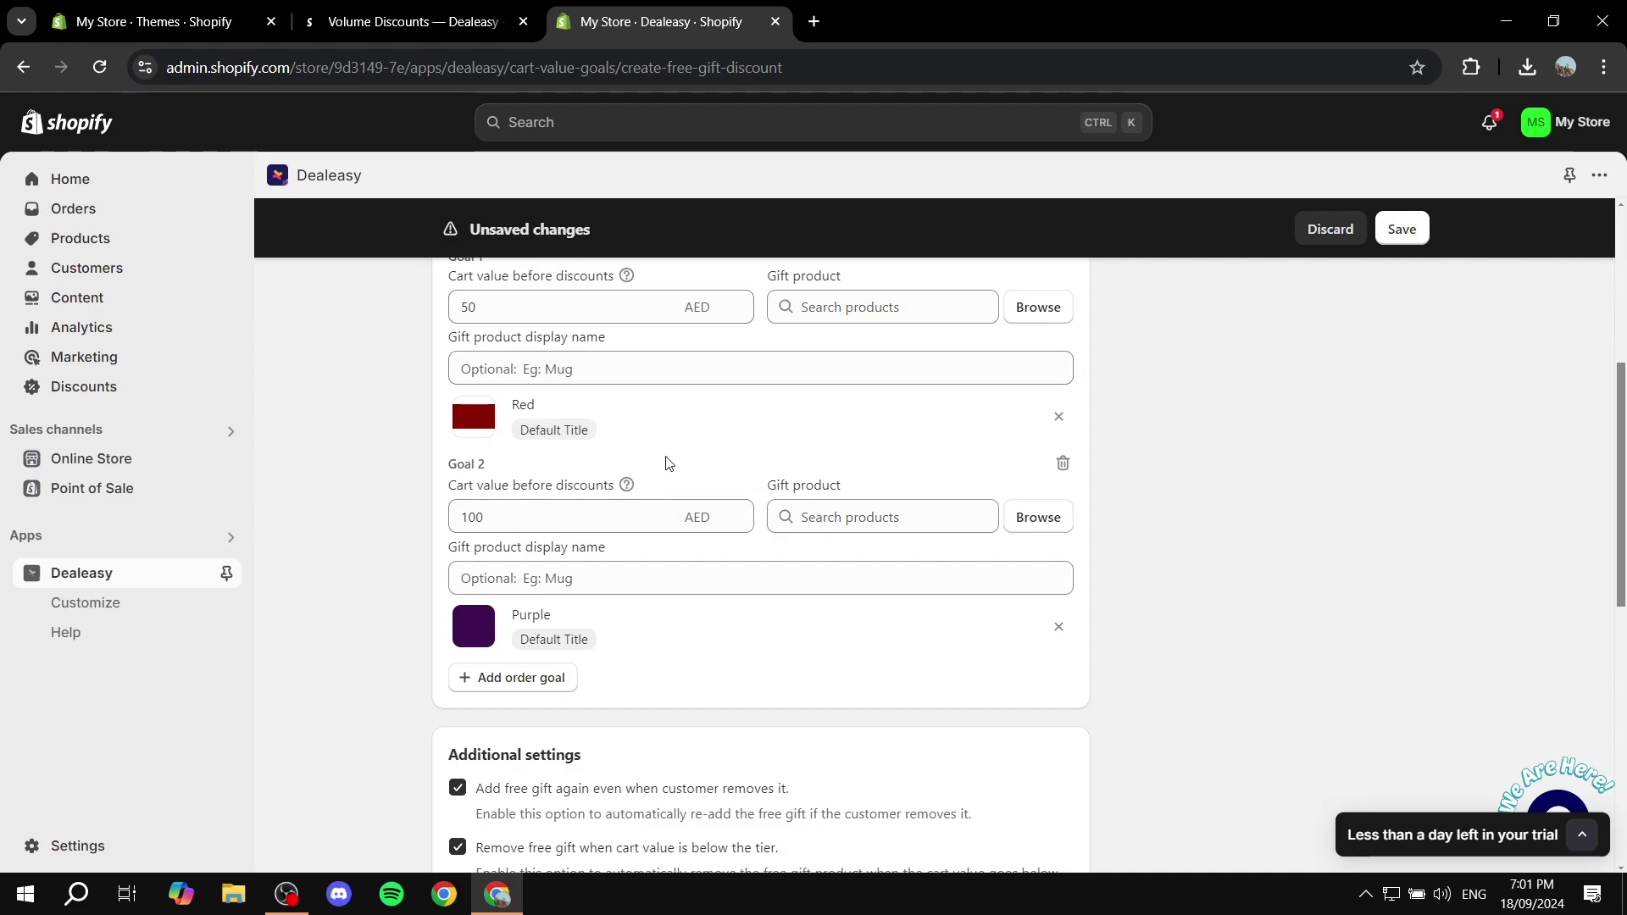
scroll(667, 463, "down", 3)
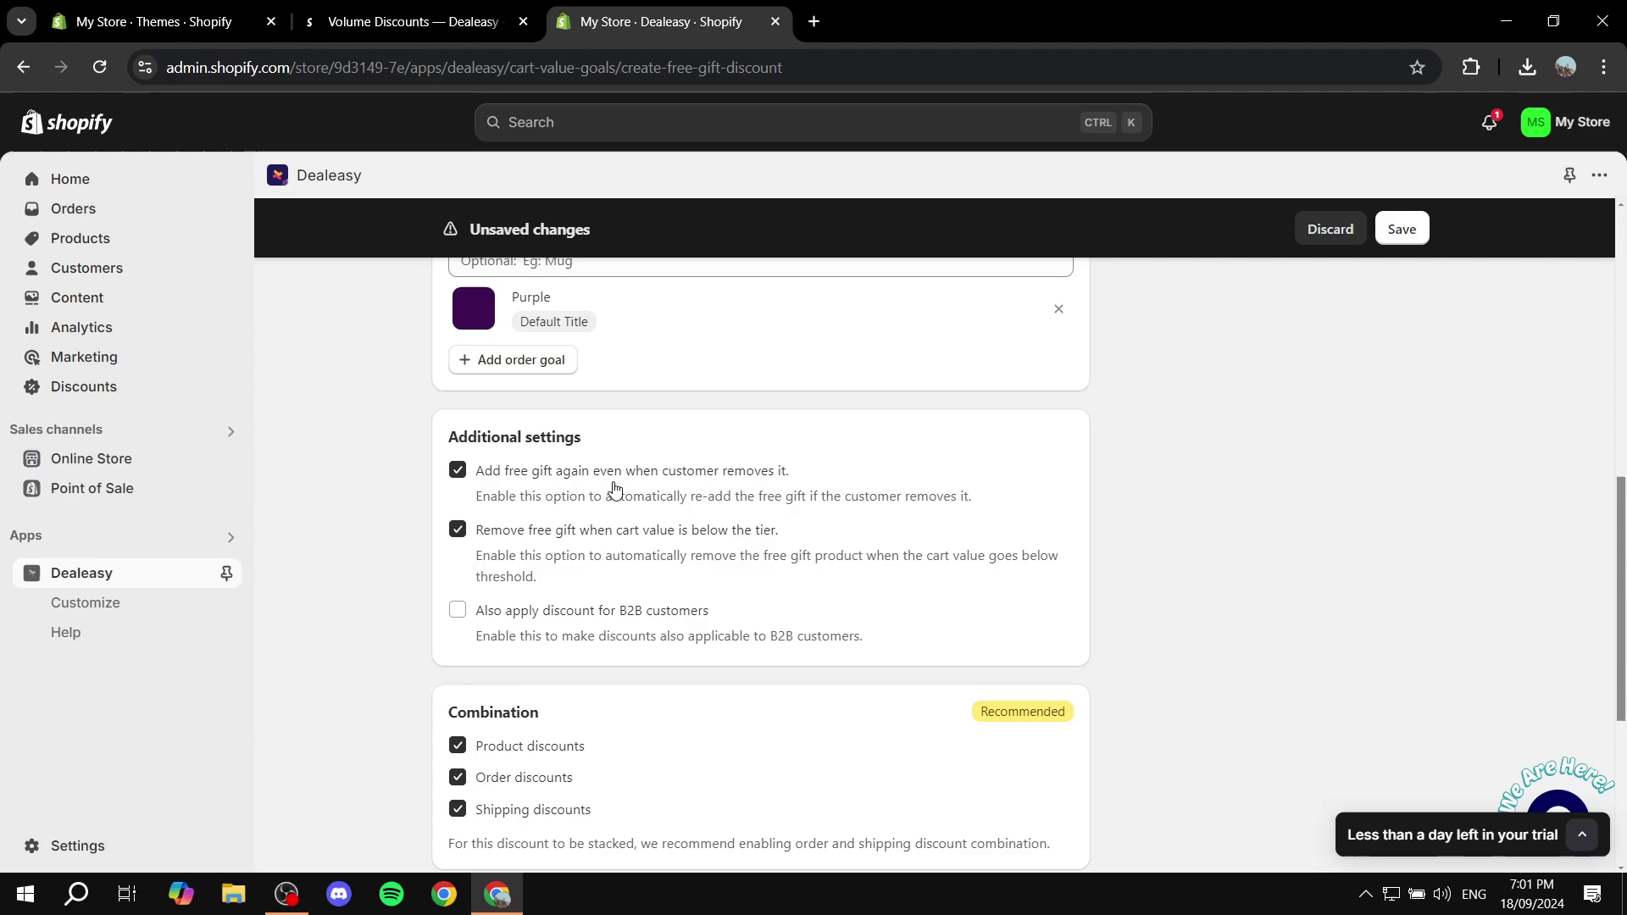
scroll(610, 497, "down", 1)
scroll(592, 508, "down", 2)
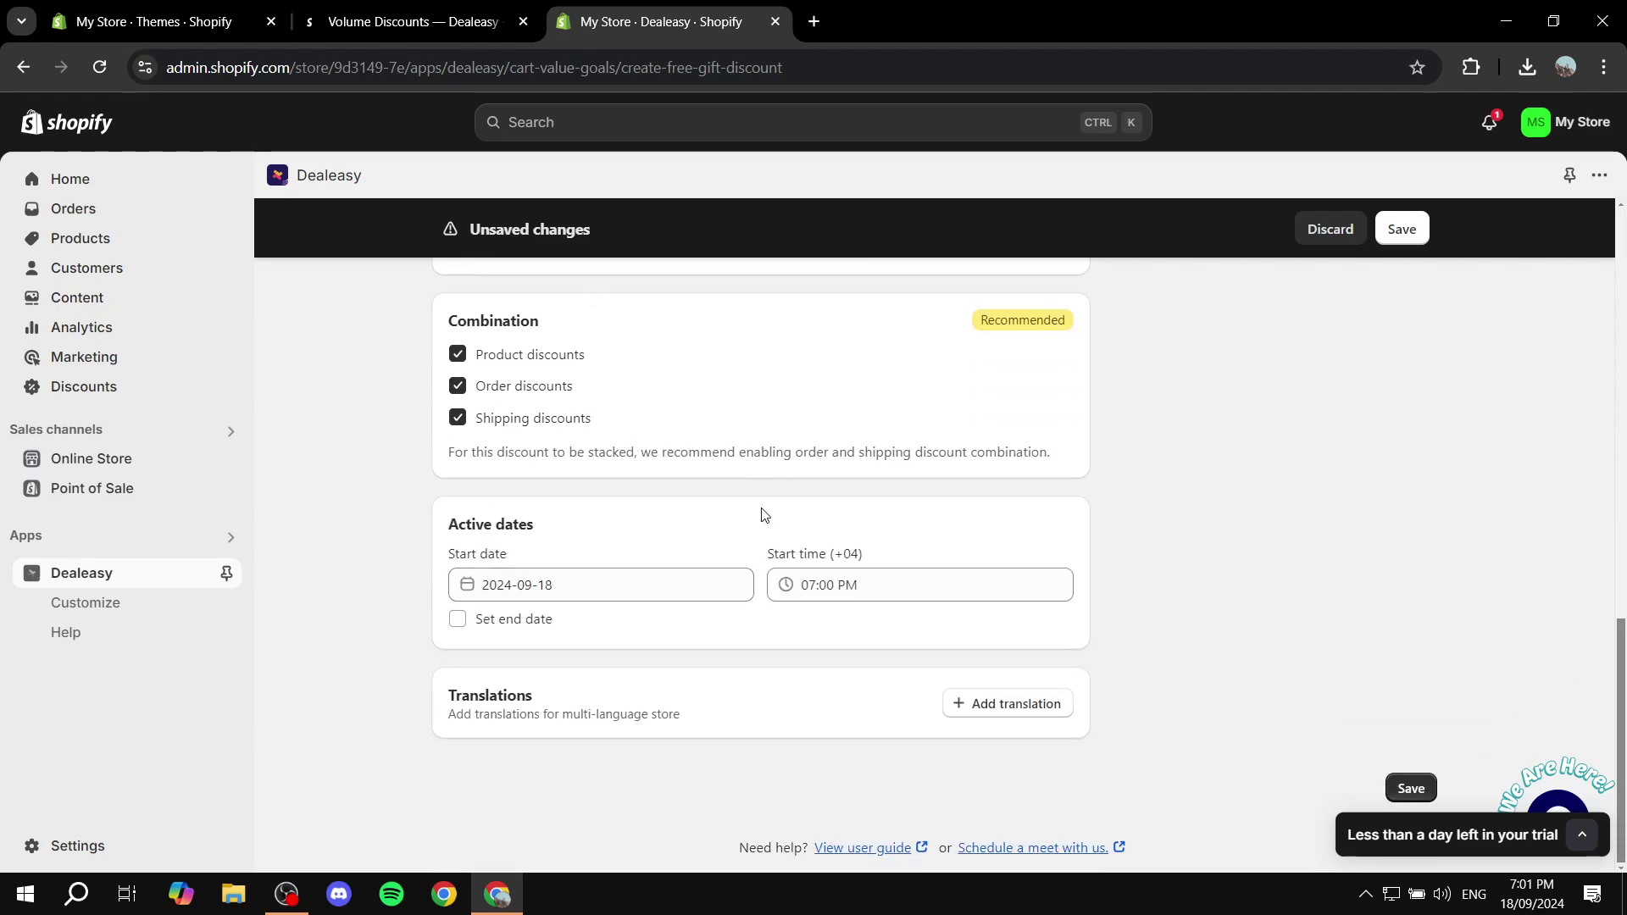
scroll(508, 471, "up", 1)
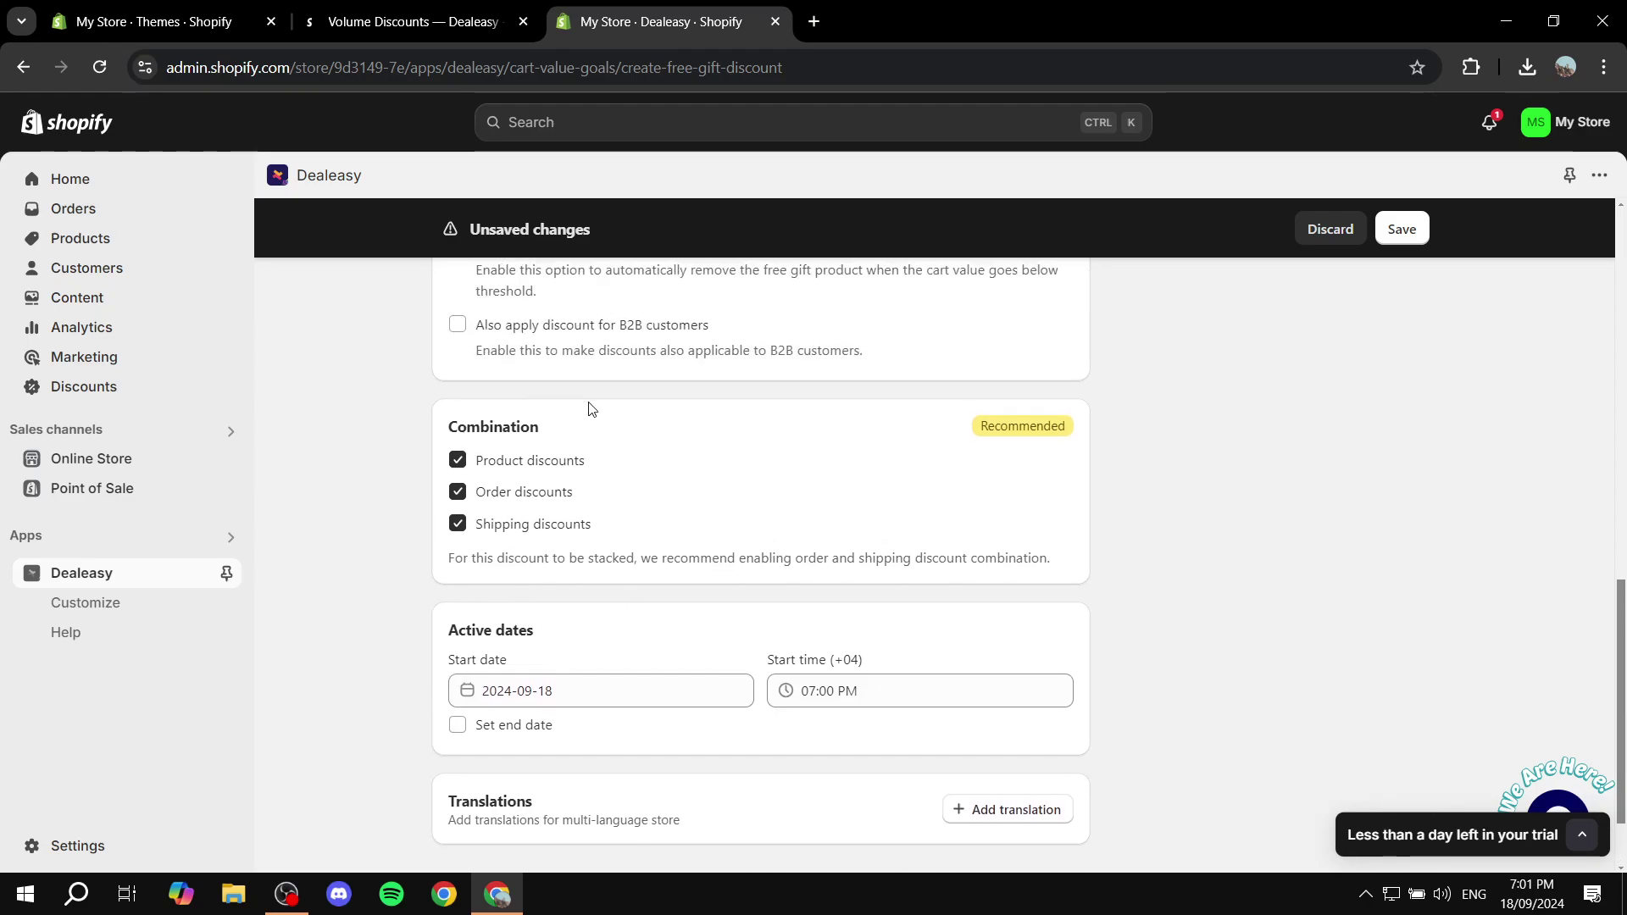
scroll(602, 400, "up", 2)
scroll(599, 471, "up", 1)
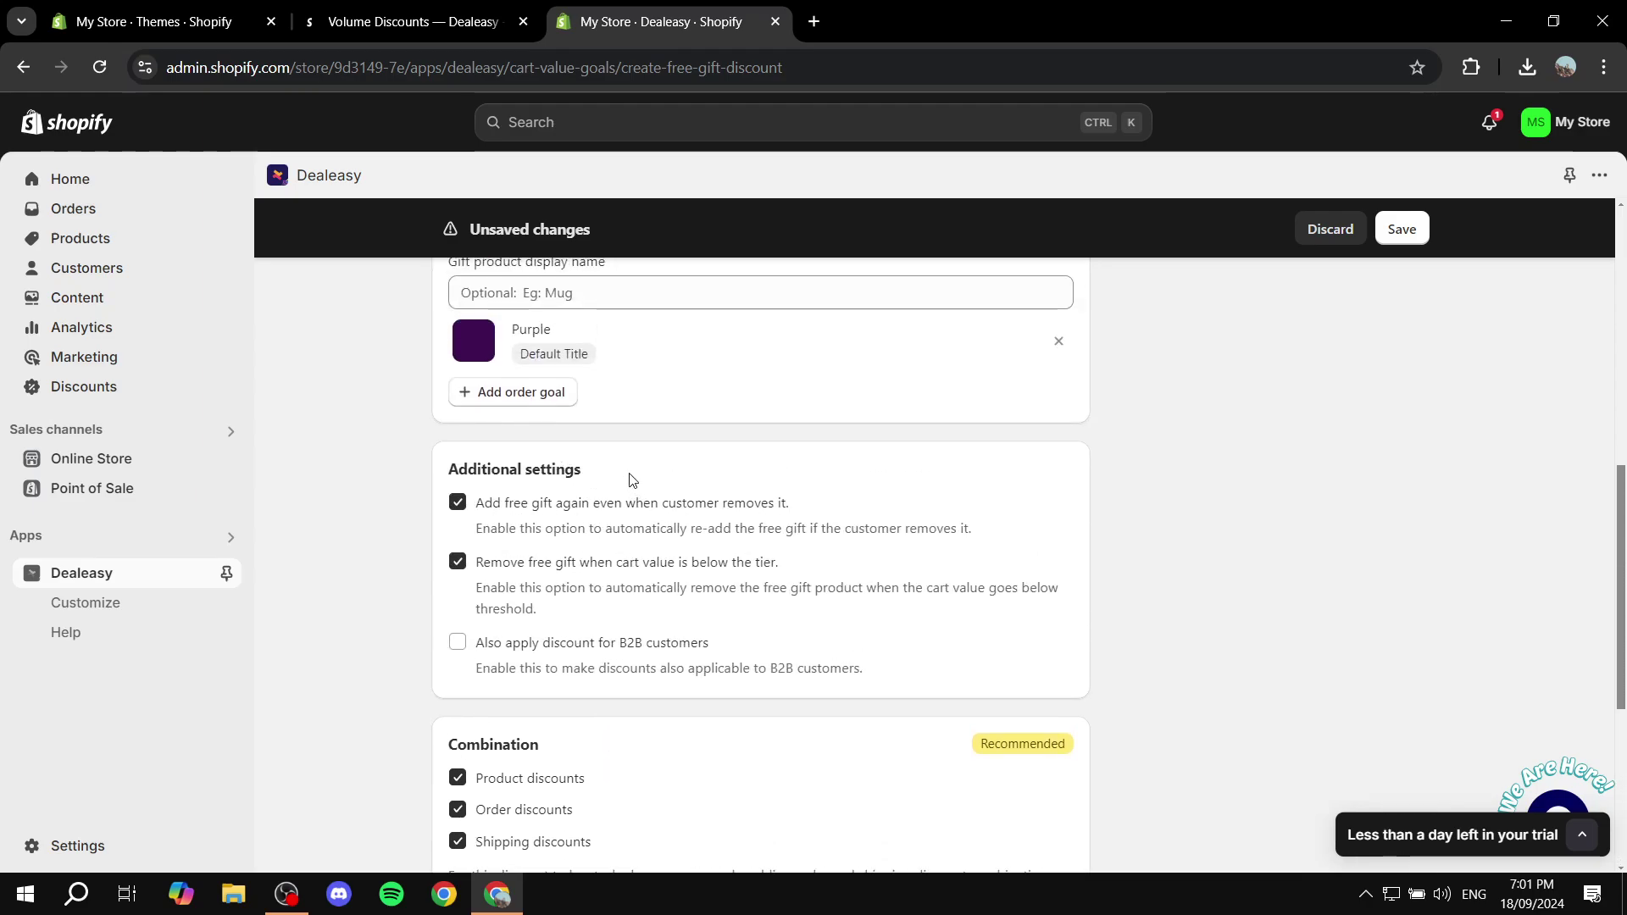
scroll(629, 480, "up", 1)
scroll(636, 475, "up", 2)
scroll(522, 508, "down", 5)
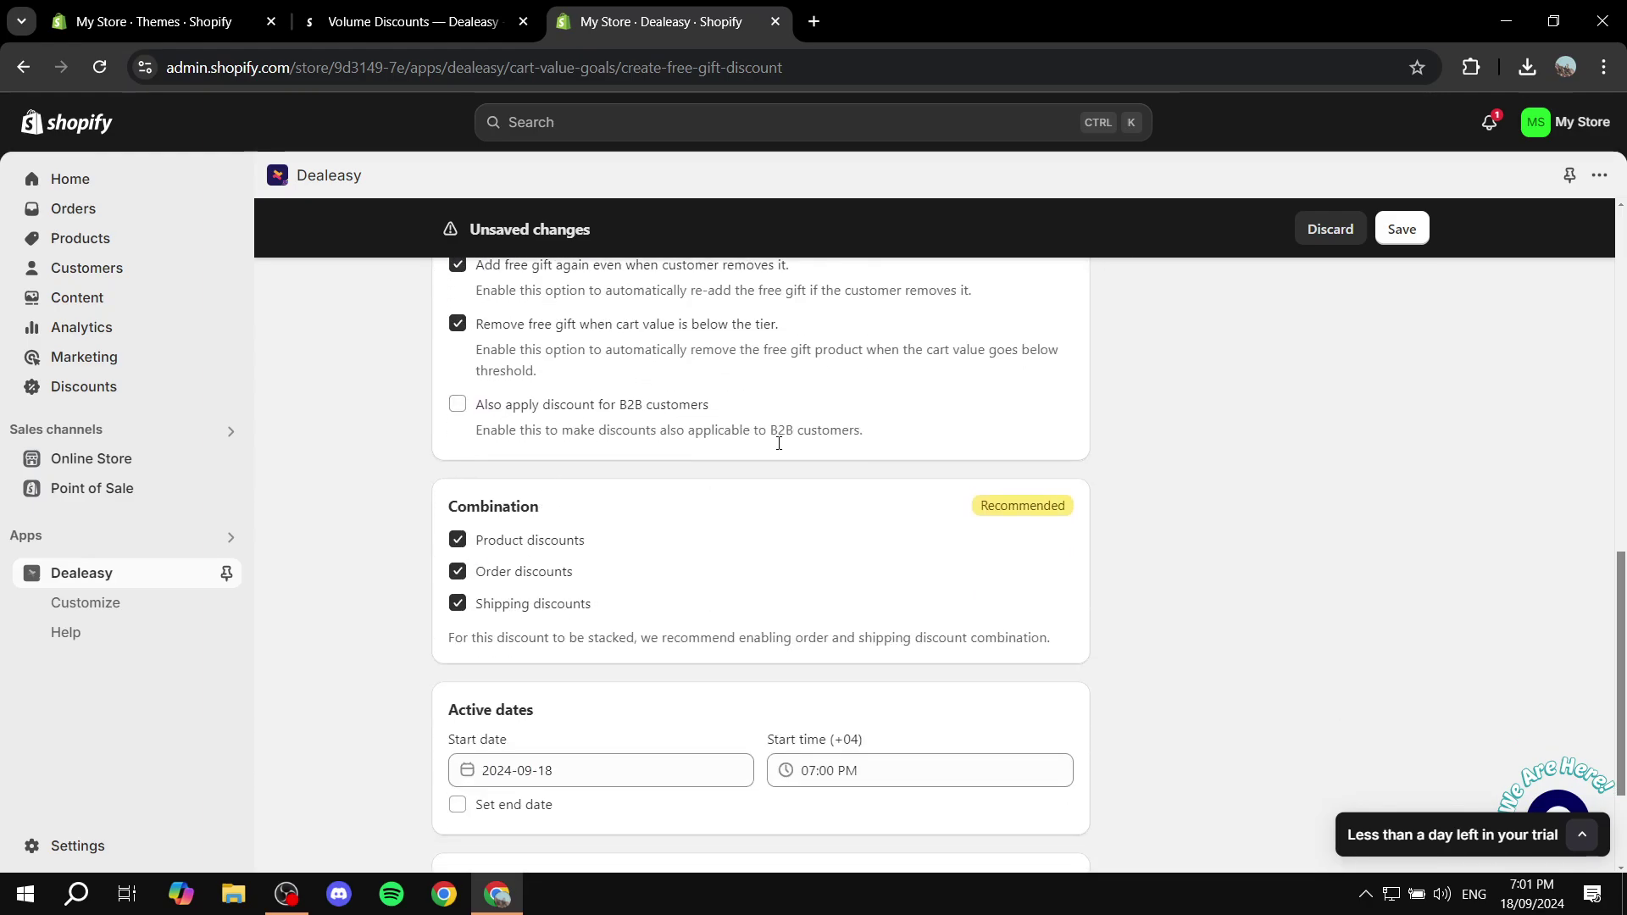
scroll(763, 492, "down", 2)
scroll(971, 516, "up", 4)
scroll(1526, 304, "up", 5)
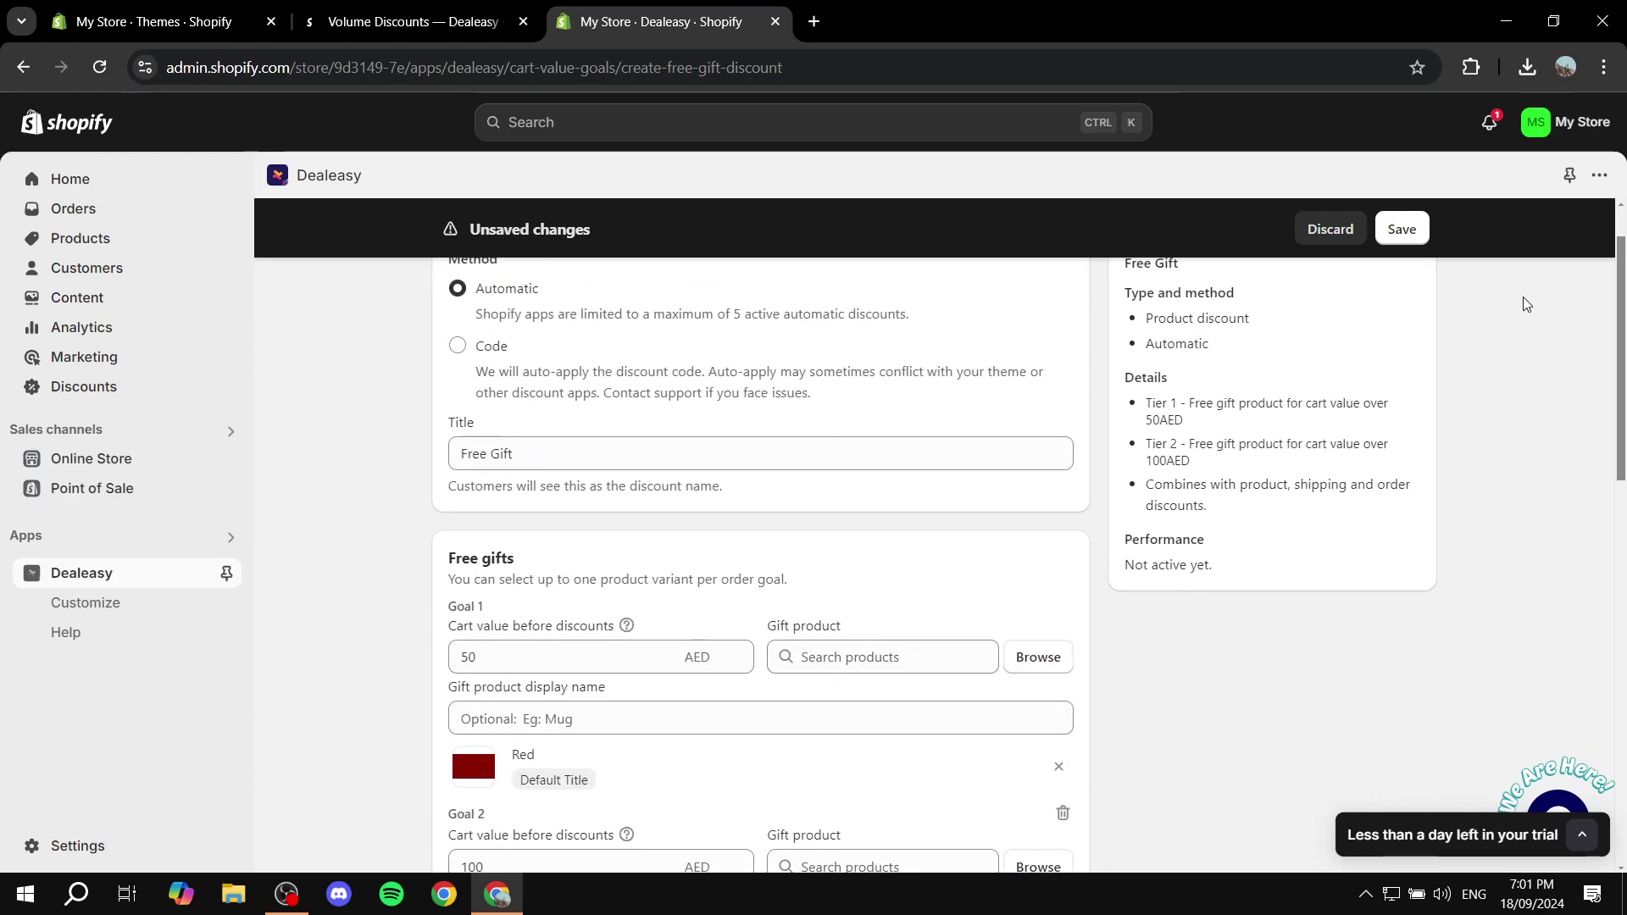
Save the Free Gift discount.
left_click(1409, 226)
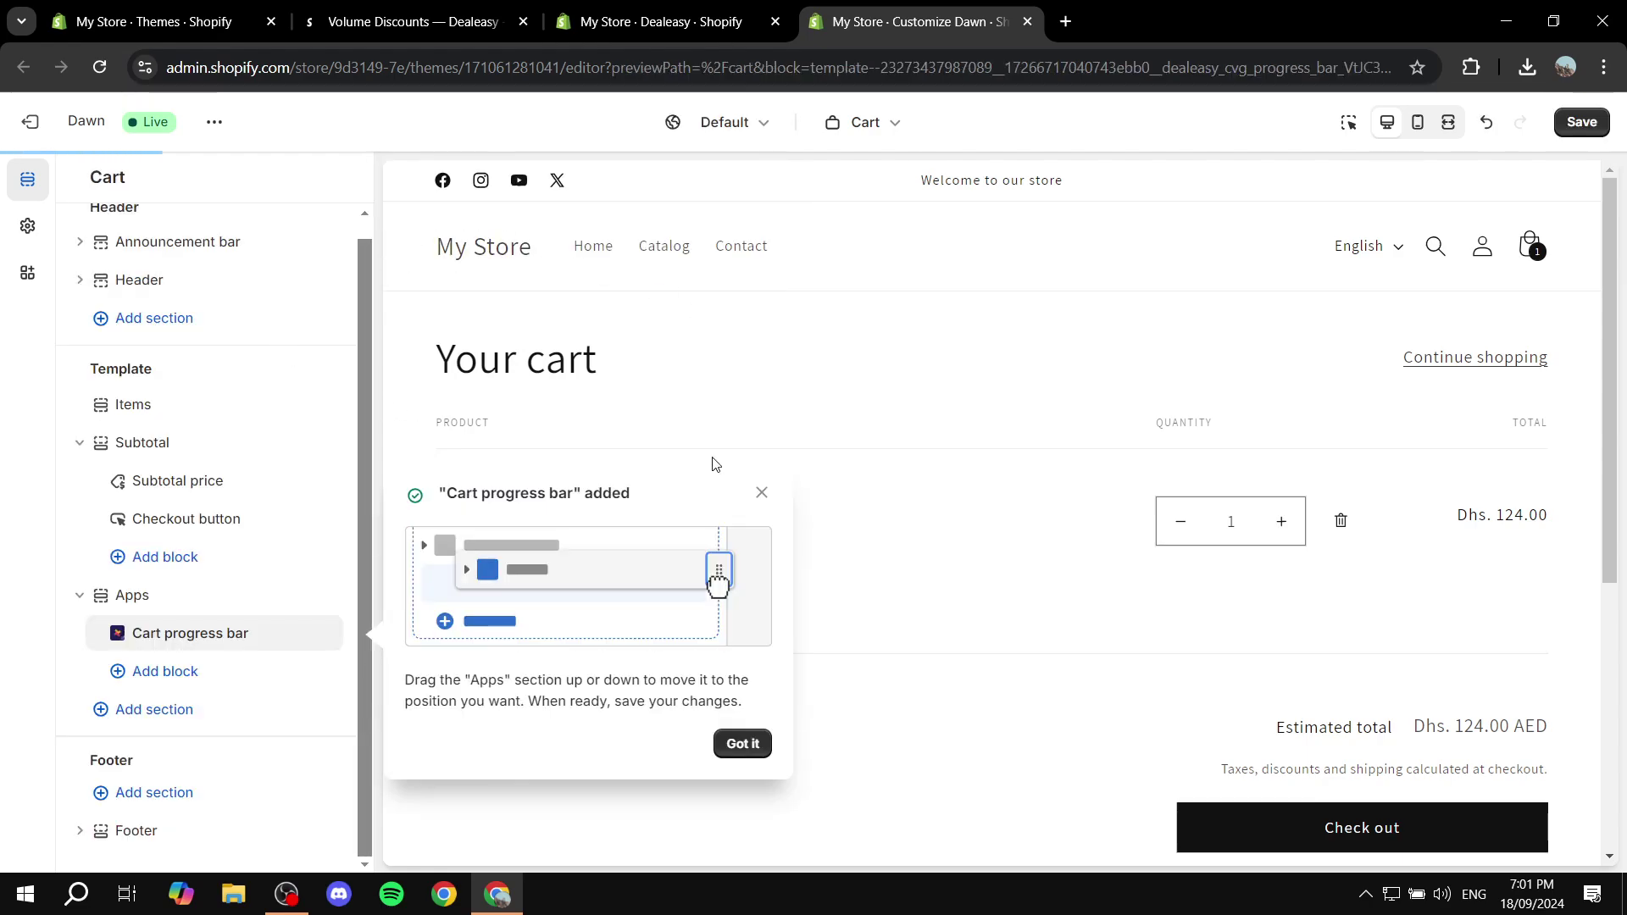
Save the Dawn cart template after checking the progress bar and free Purple gift in the preview.
left_click(742, 743)
mouse_move(214, 651)
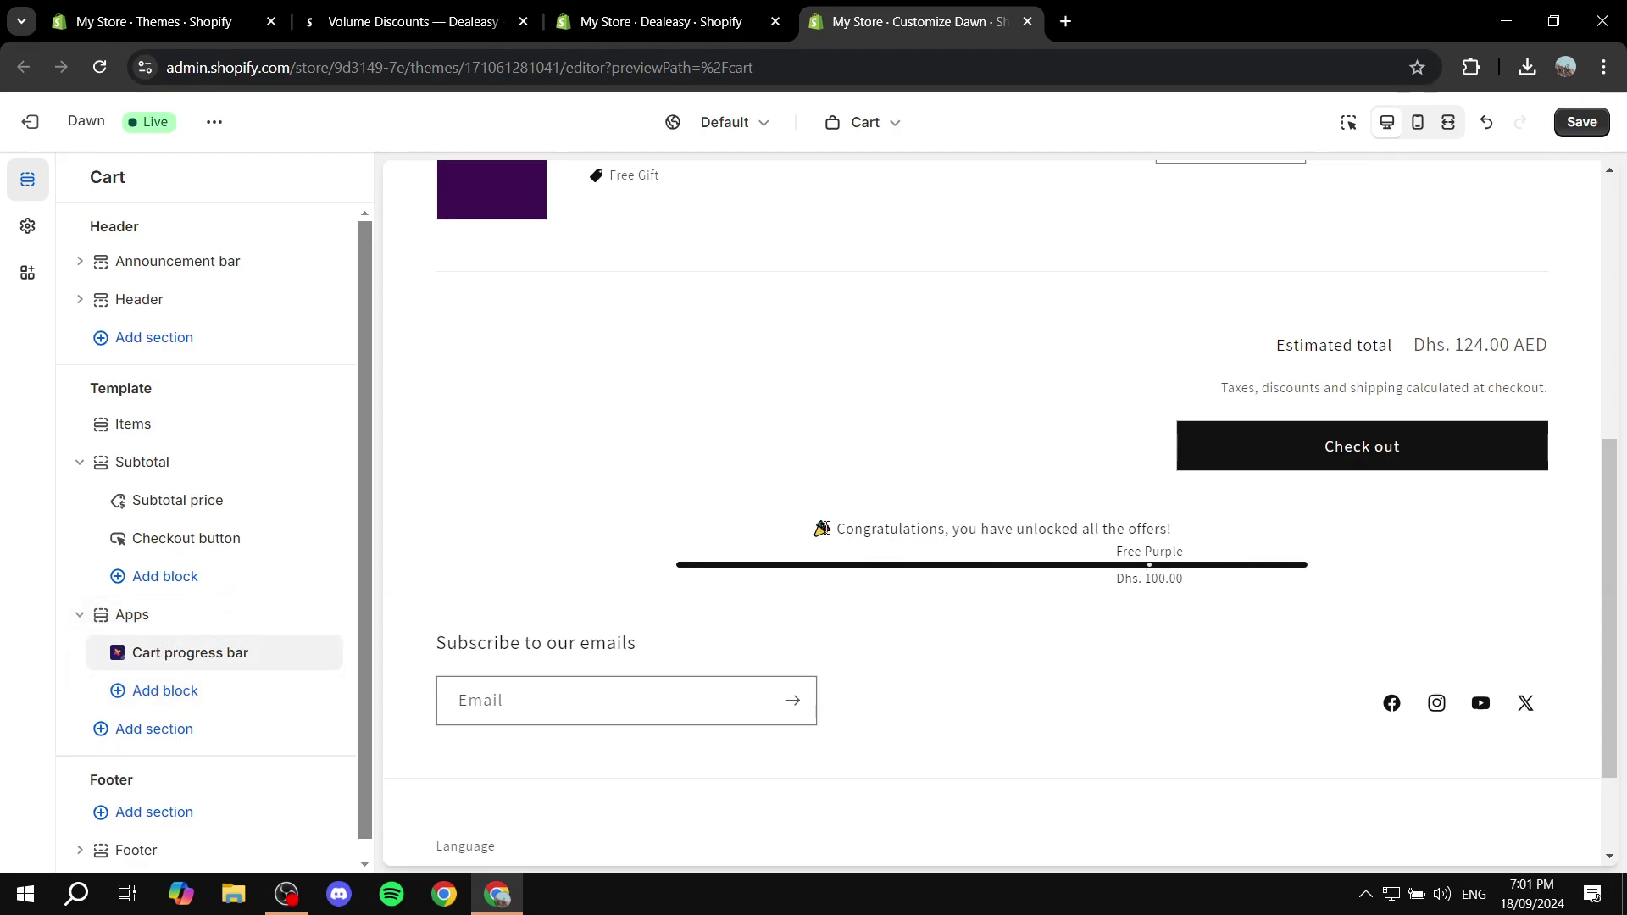
left_click_drag(822, 529, 1183, 535)
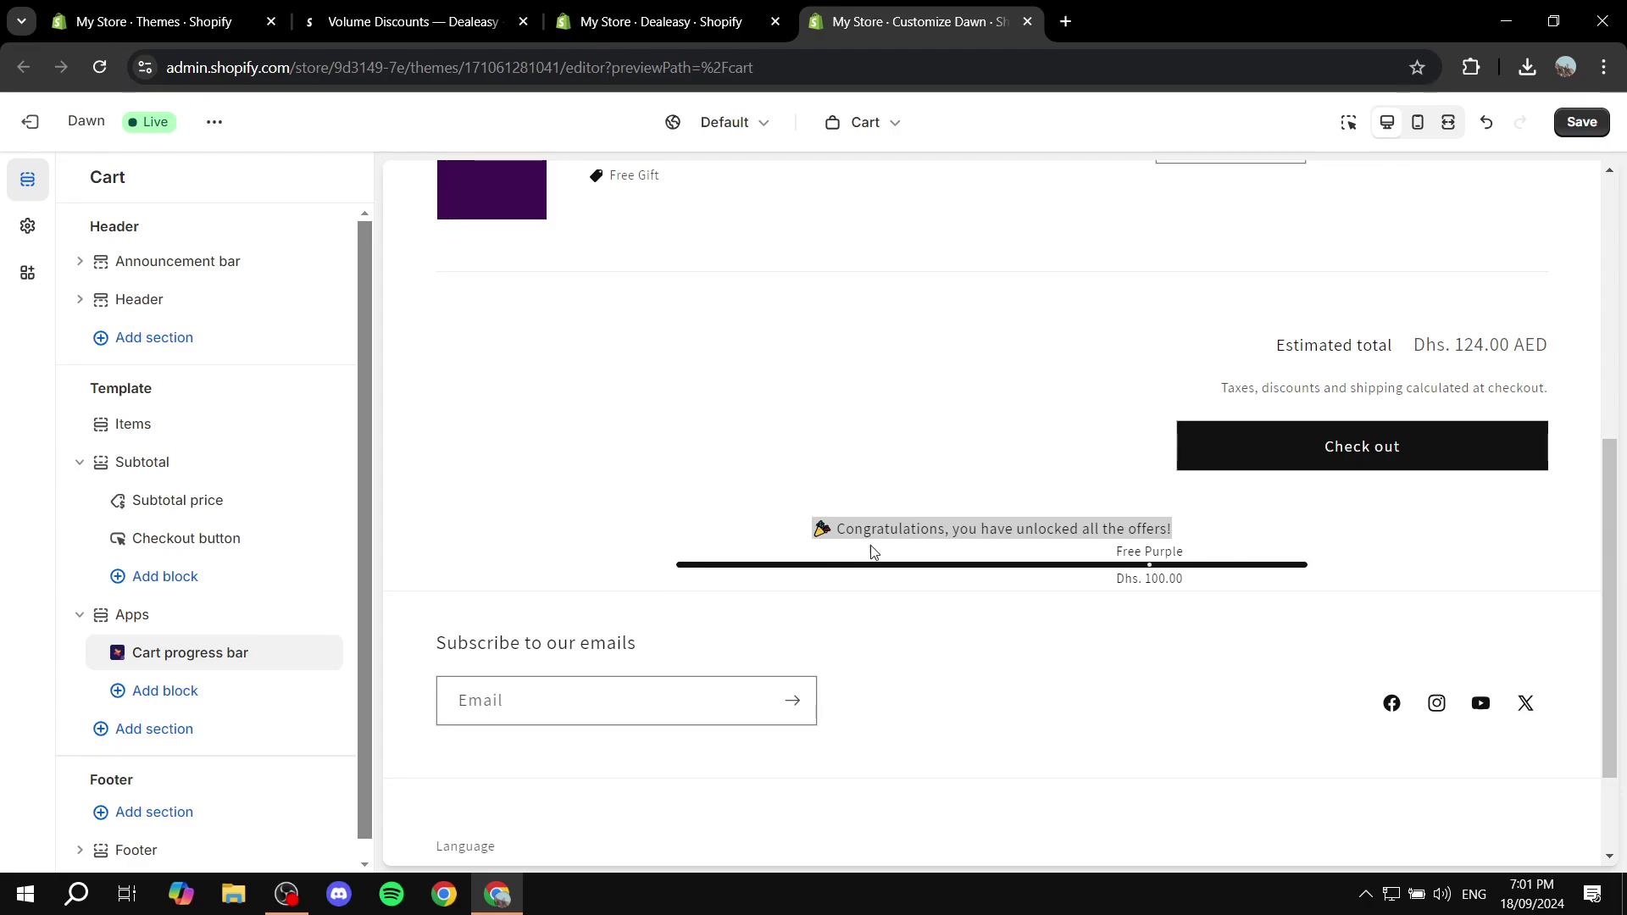
left_click(1214, 517)
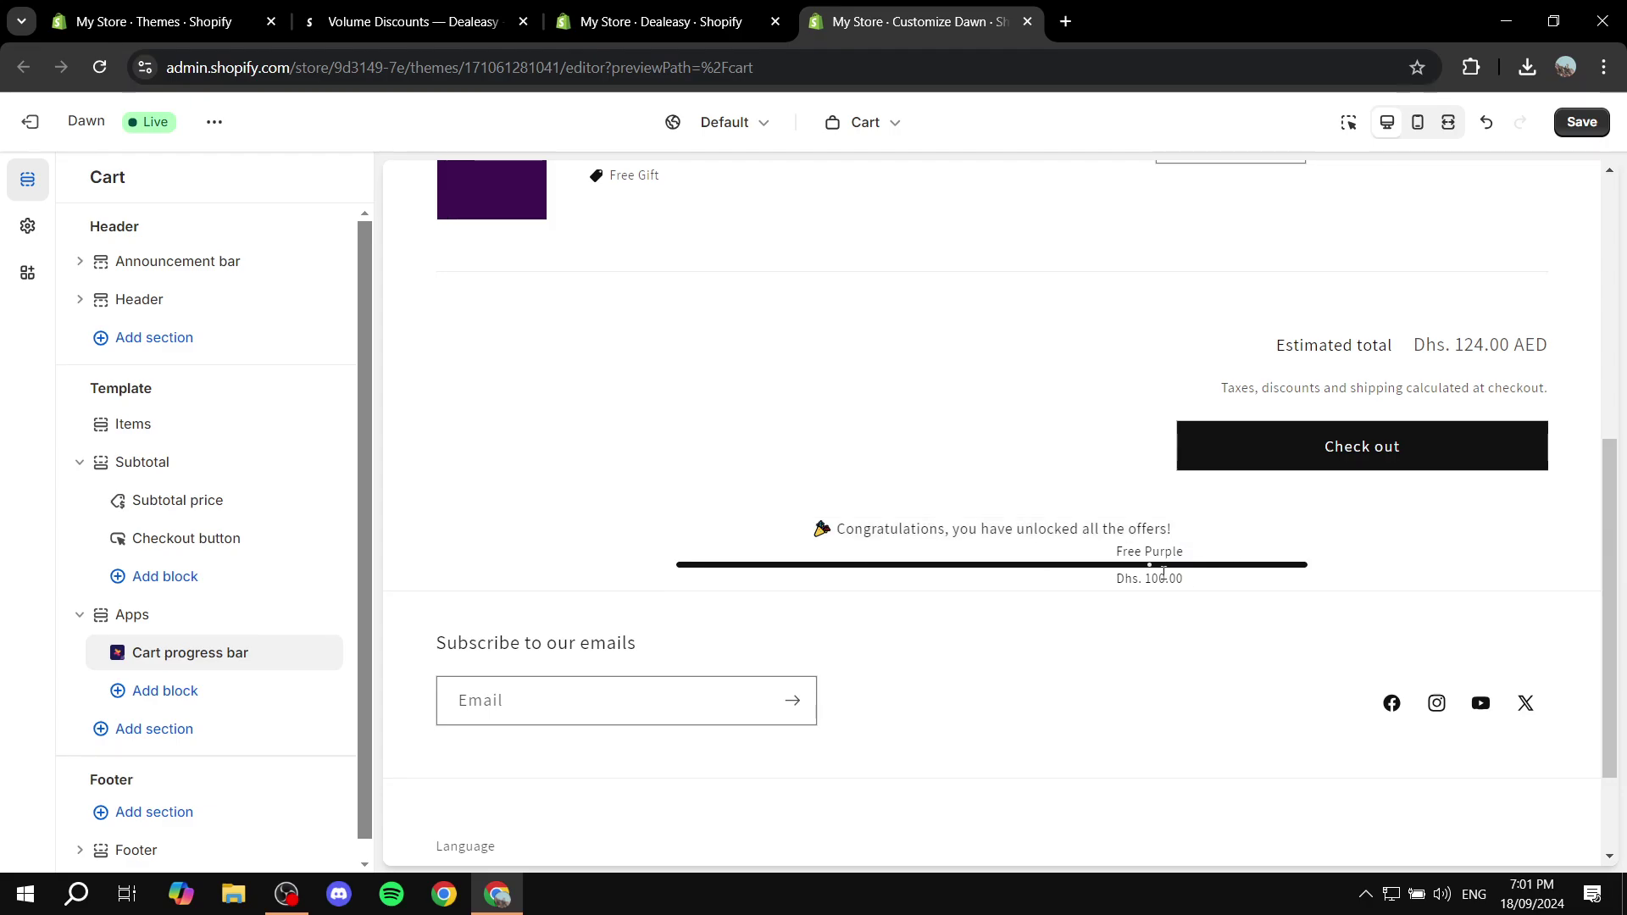
left_click(1582, 121)
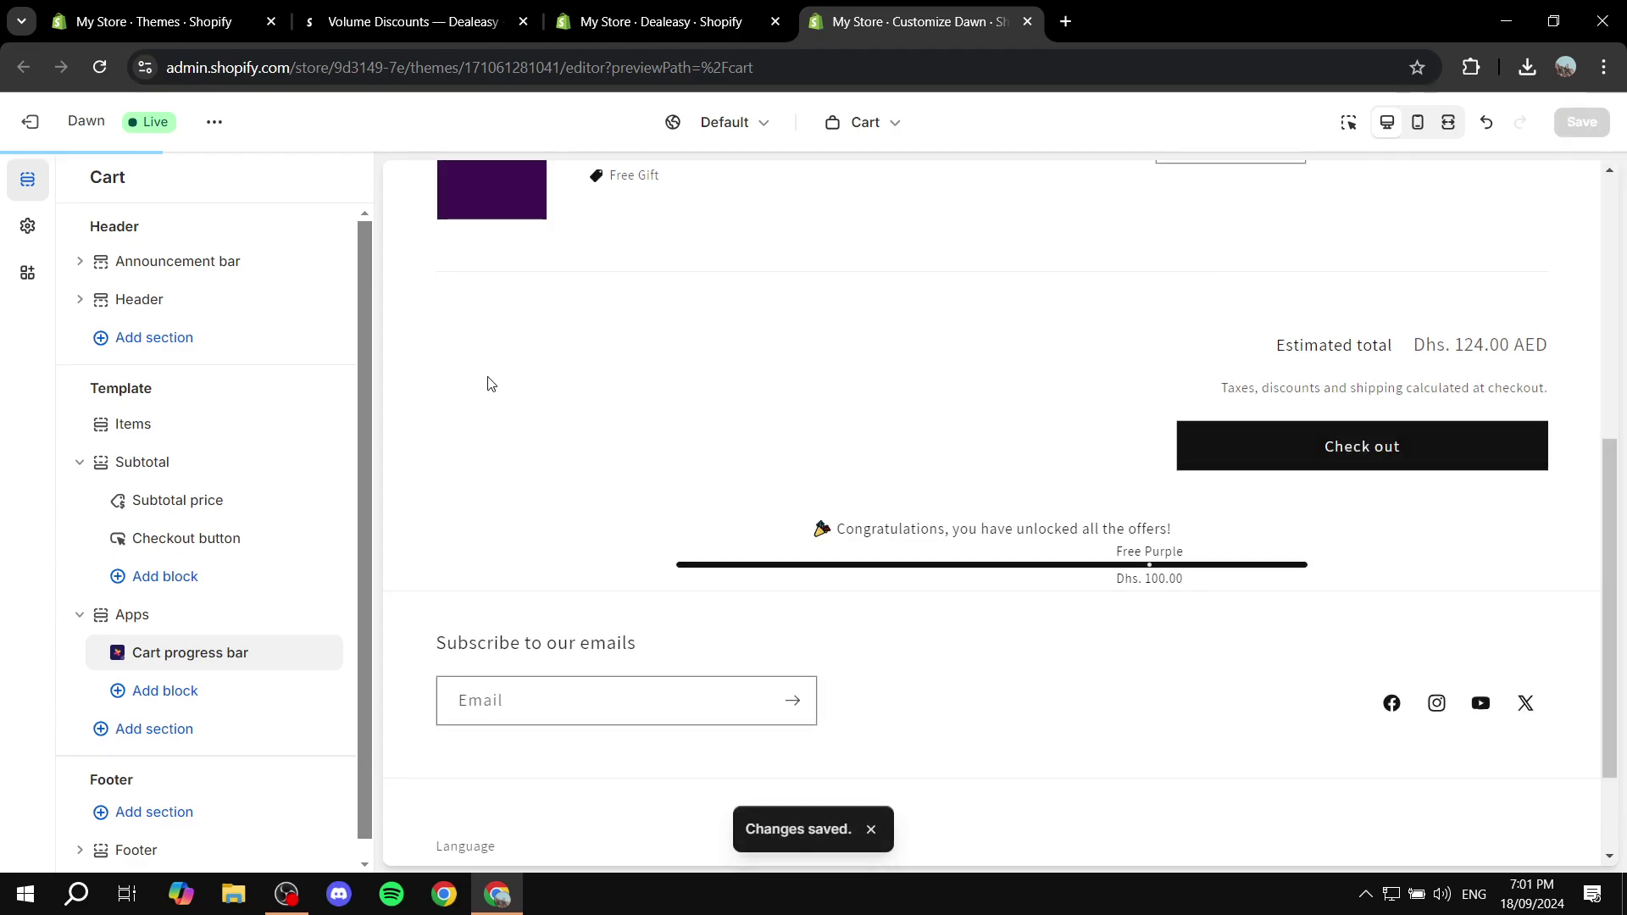